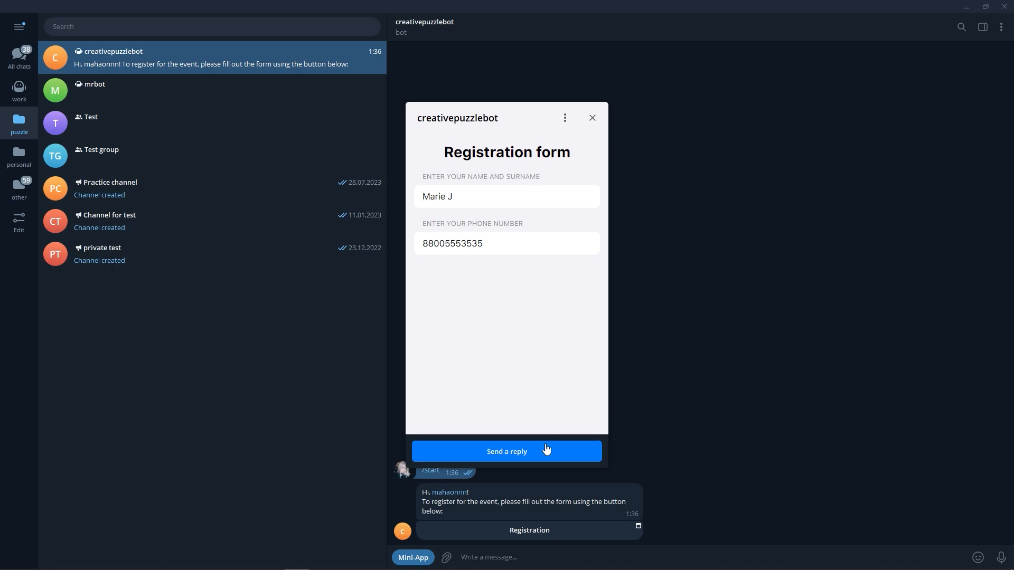
Send the creativepuzzlebot registration form with the filled-in name and phone number
left_click(546, 450)
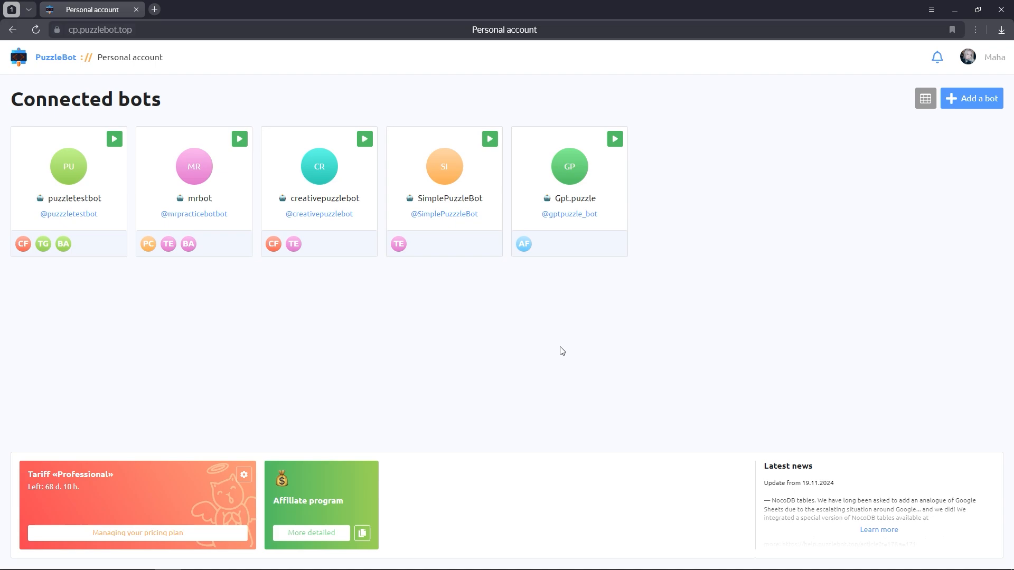
In creativepuzzlebot's Integrations settings, tick 'Add the NocoDB tab to the menu' for NocoDB x PuzzleBot
left_click(350, 188)
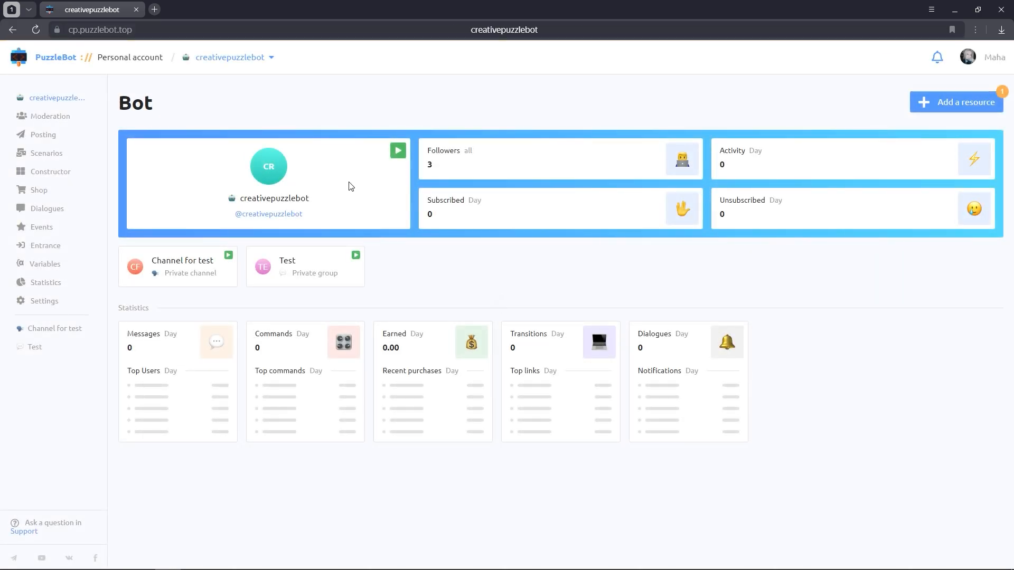
left_click(53, 301)
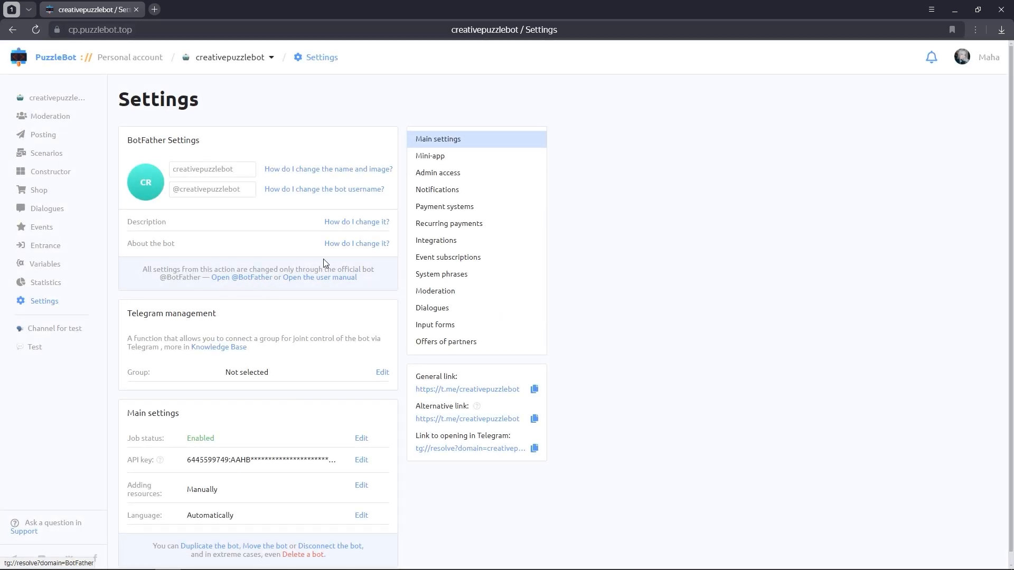
left_click(430, 241)
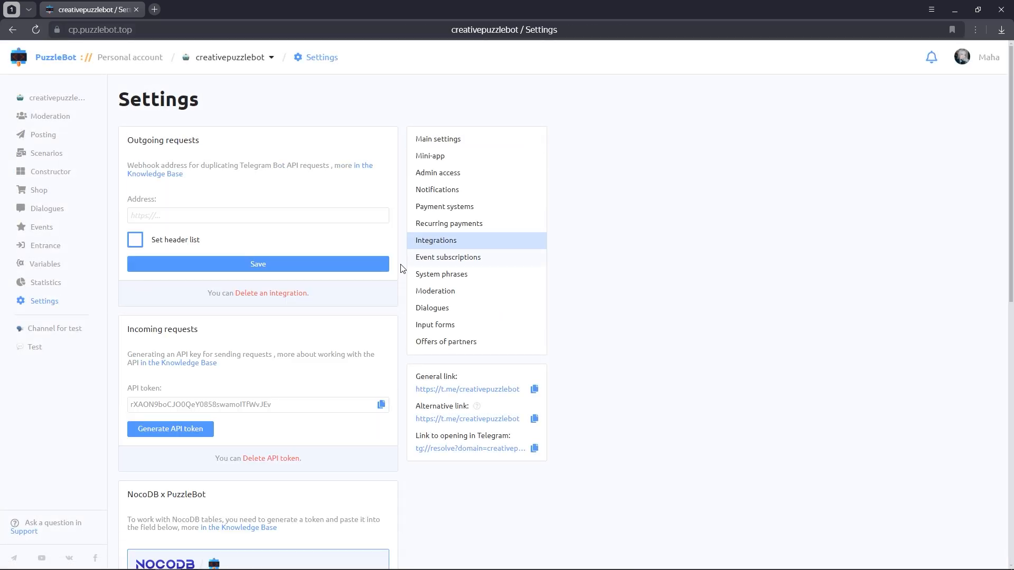
scroll(374, 310, "down", 4)
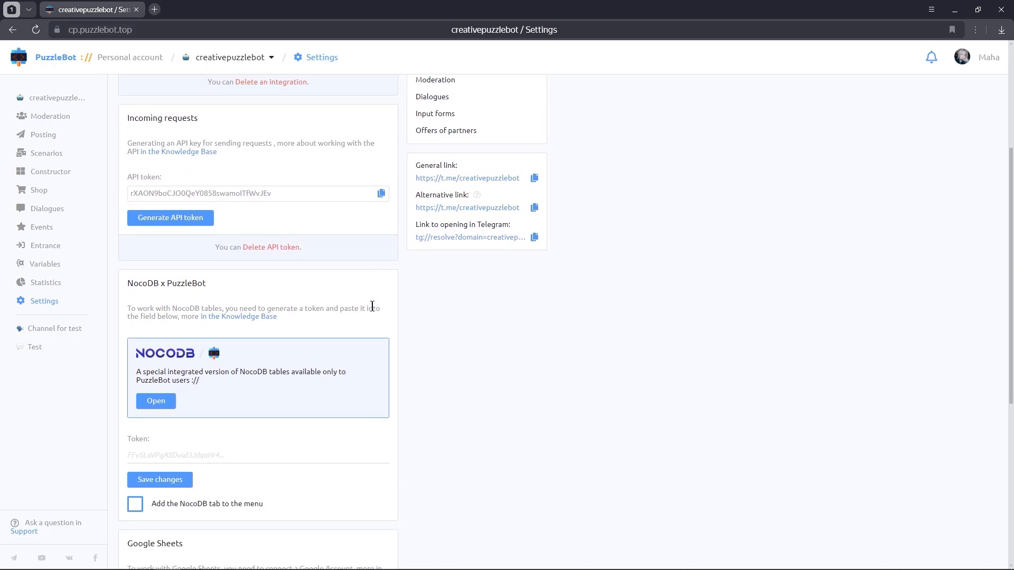
scroll(372, 306, "down", 2)
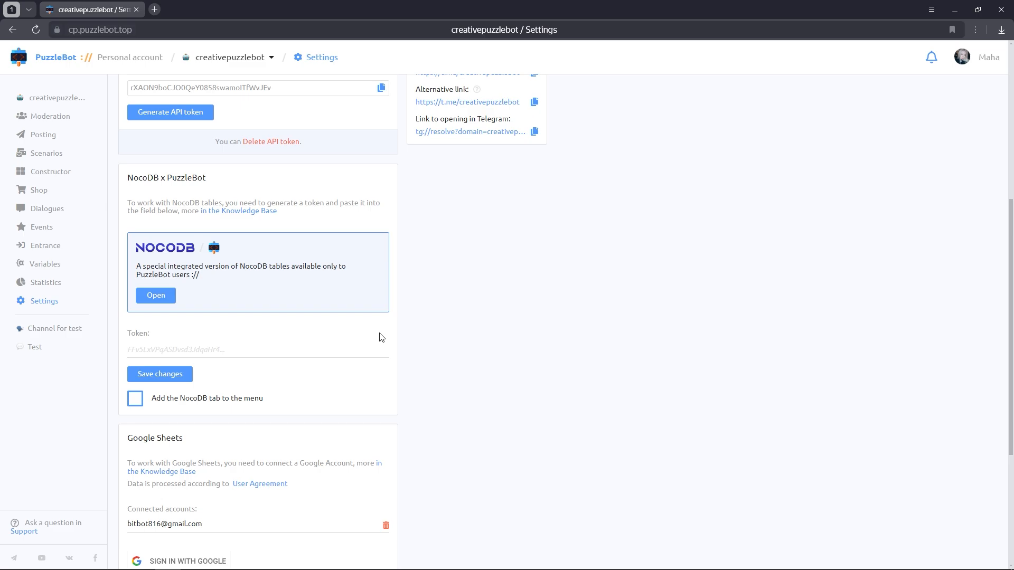
left_click(136, 400)
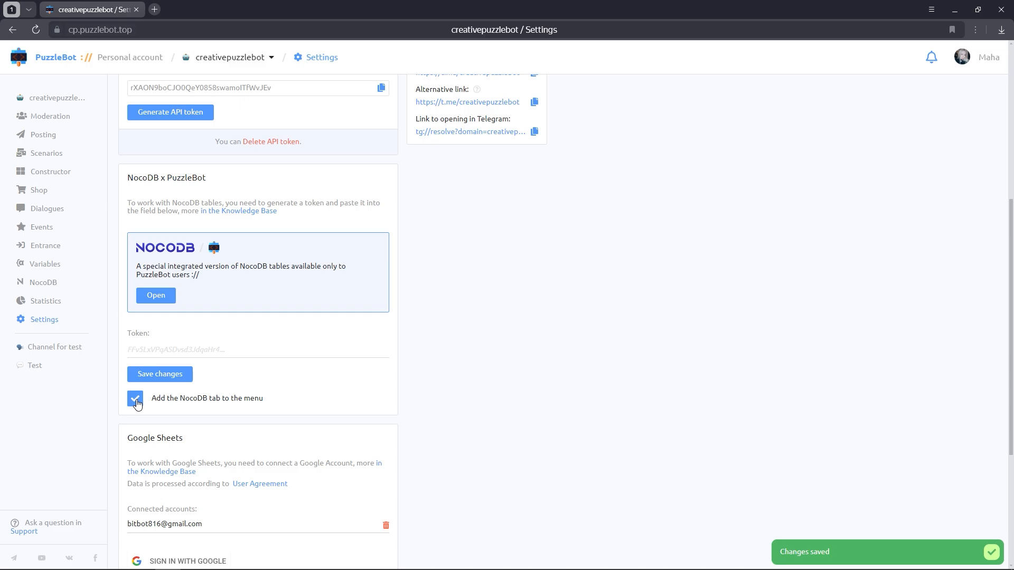
left_click(58, 284)
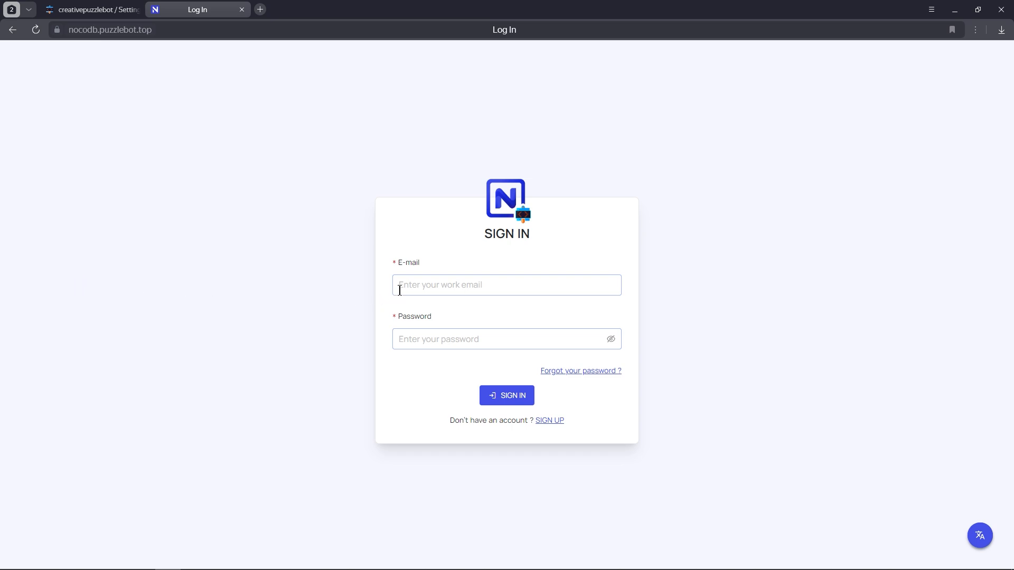
Sign up for a new NocoDB account with an e-mail address and password
left_click(540, 420)
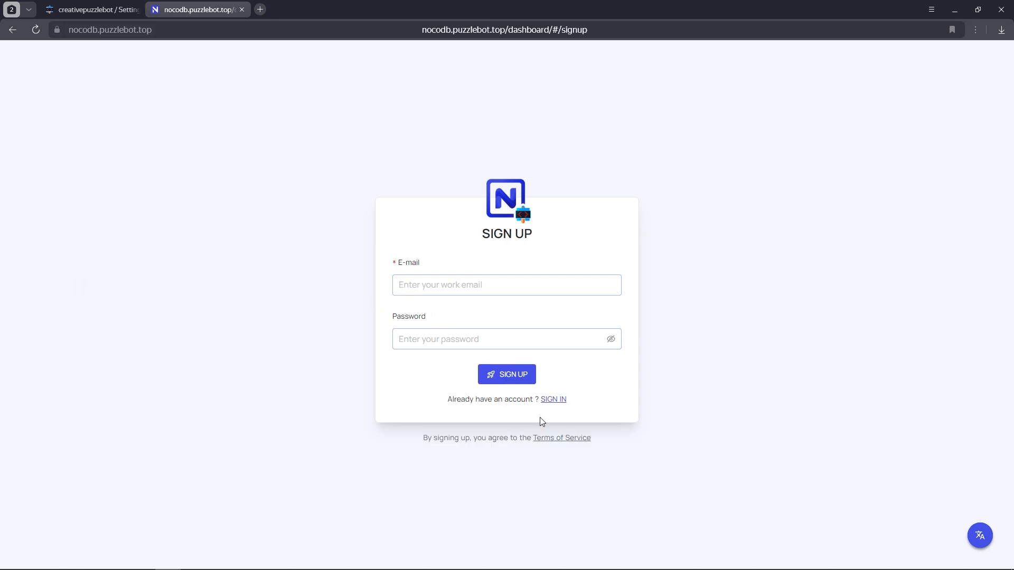
left_click(453, 285)
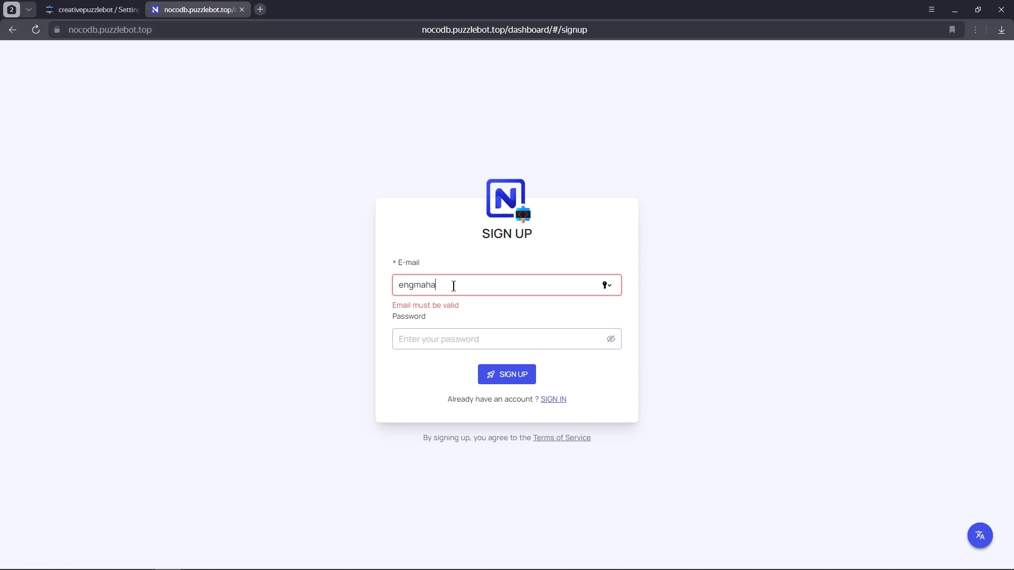
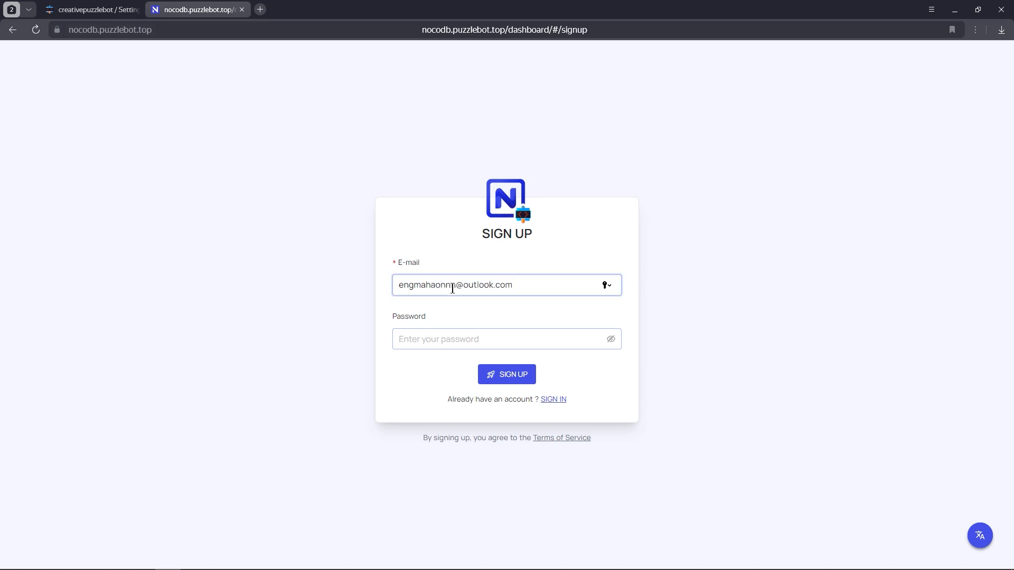
left_click(418, 336)
type("********")
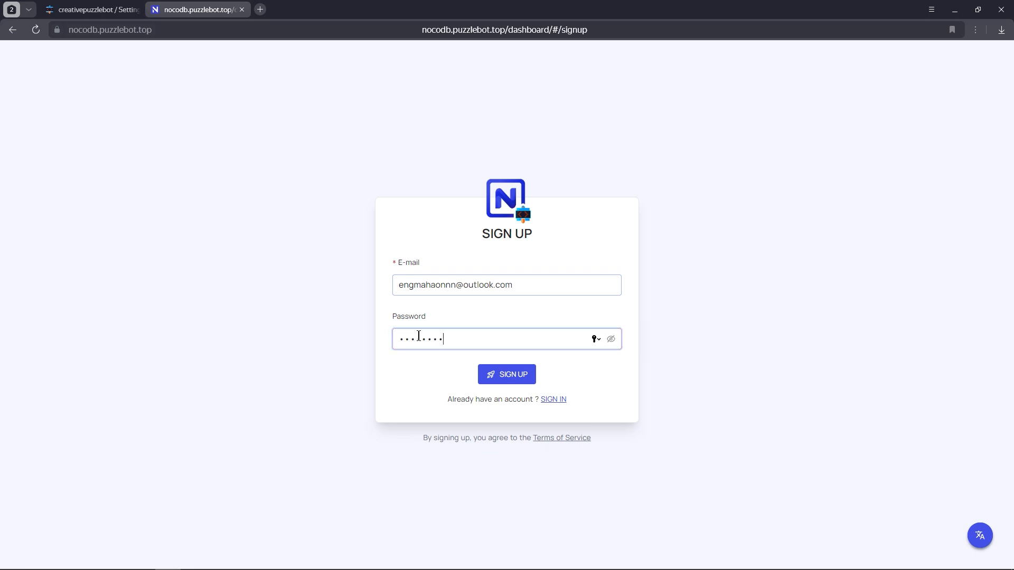
left_click(510, 375)
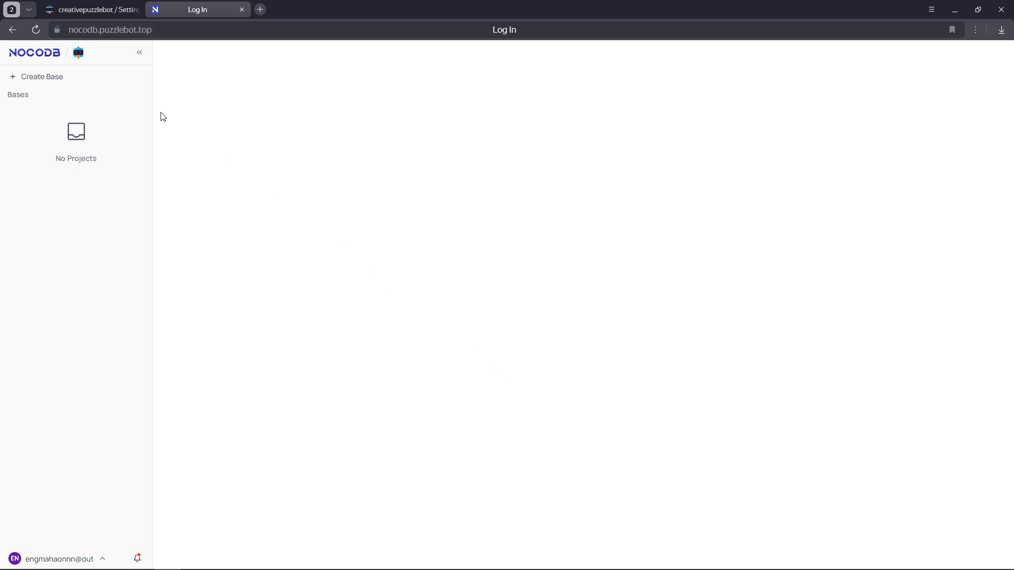
Create a base named Base containing a new table, Table-1
left_click(68, 79)
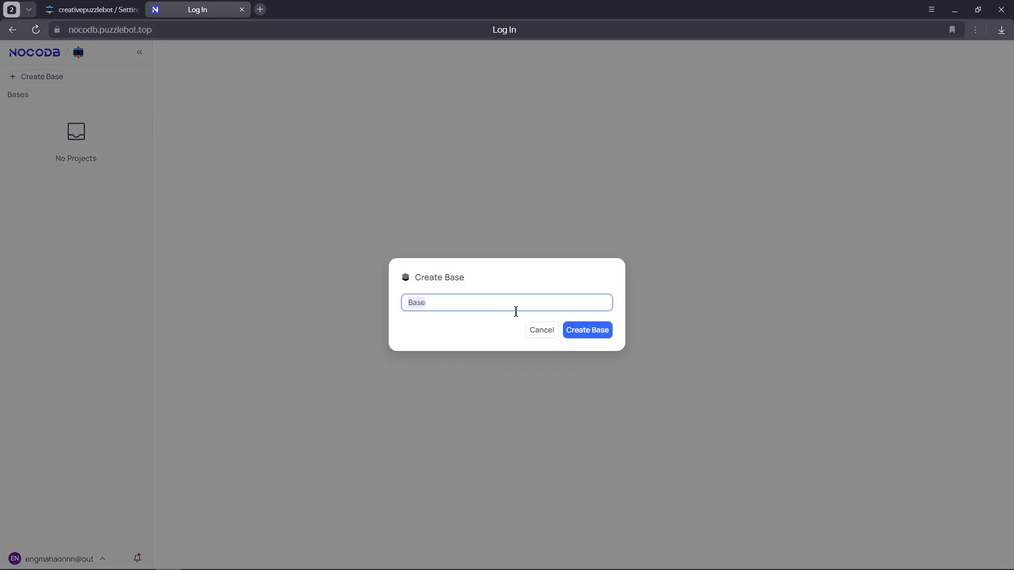
left_click(573, 332)
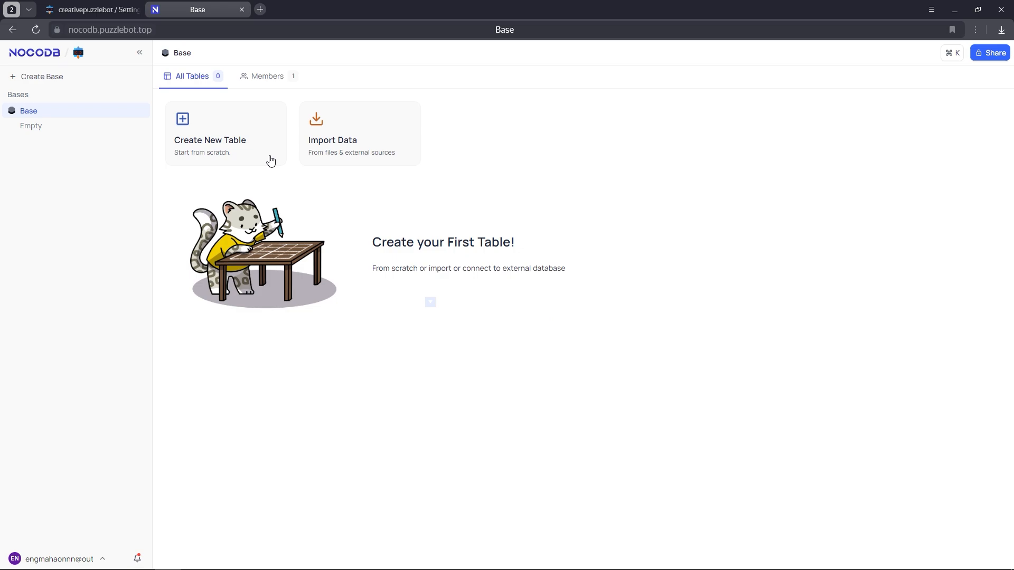
left_click(244, 141)
left_click(574, 330)
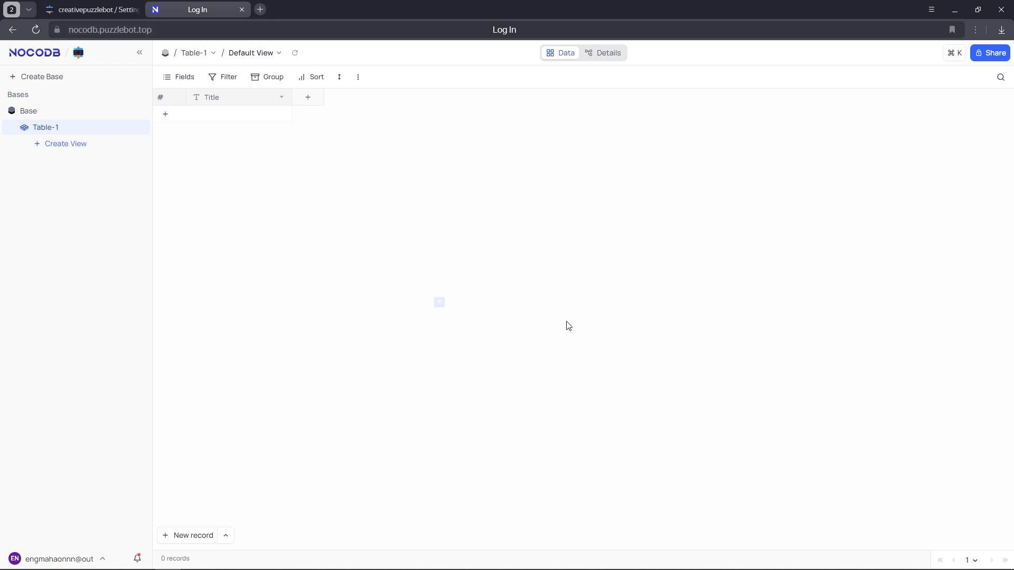
Rename Table-1's Title column to 'Name and Surname'
left_click(282, 99)
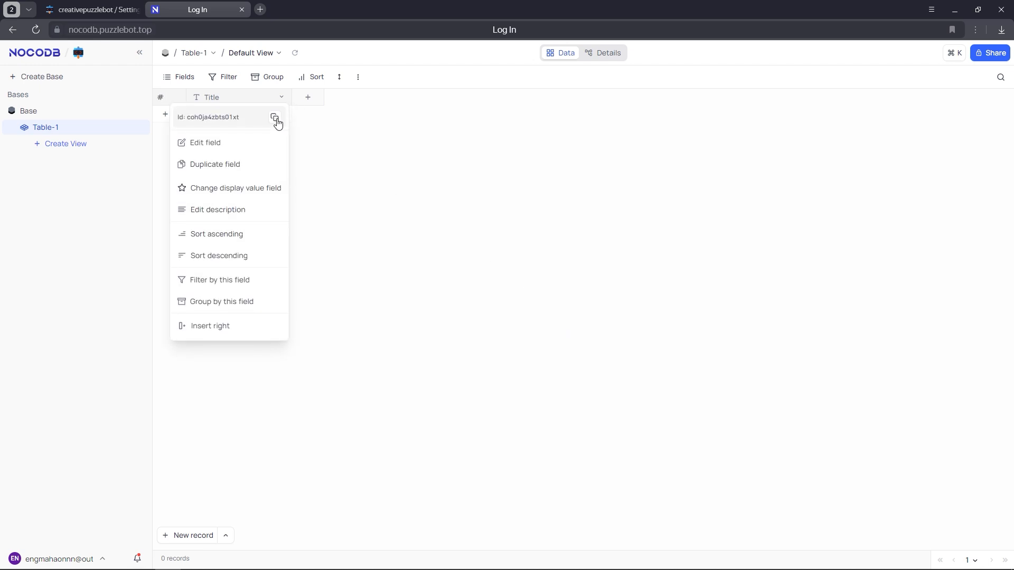
left_click(258, 148)
type("N")
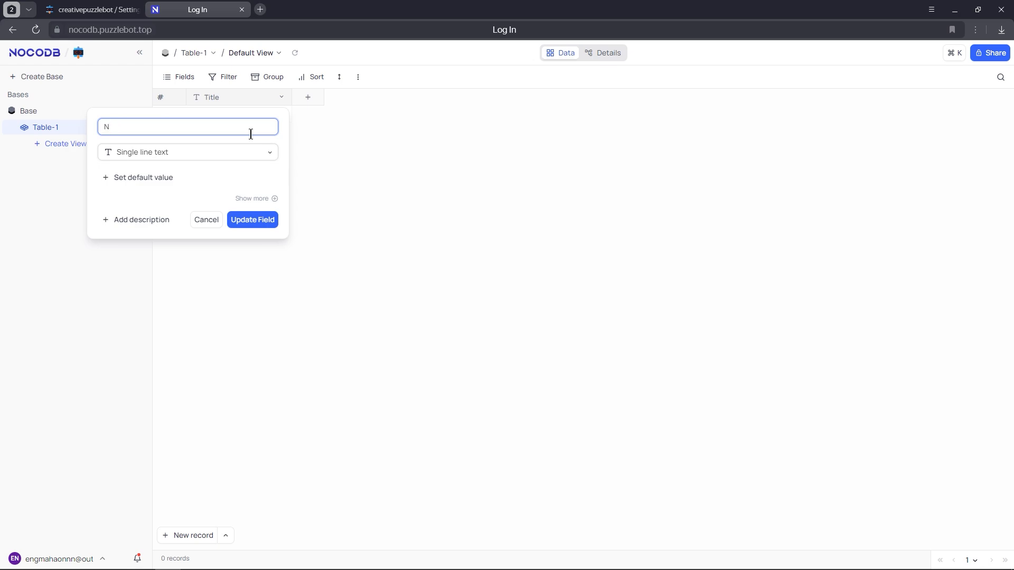
type("ame and Surname")
left_click(264, 220)
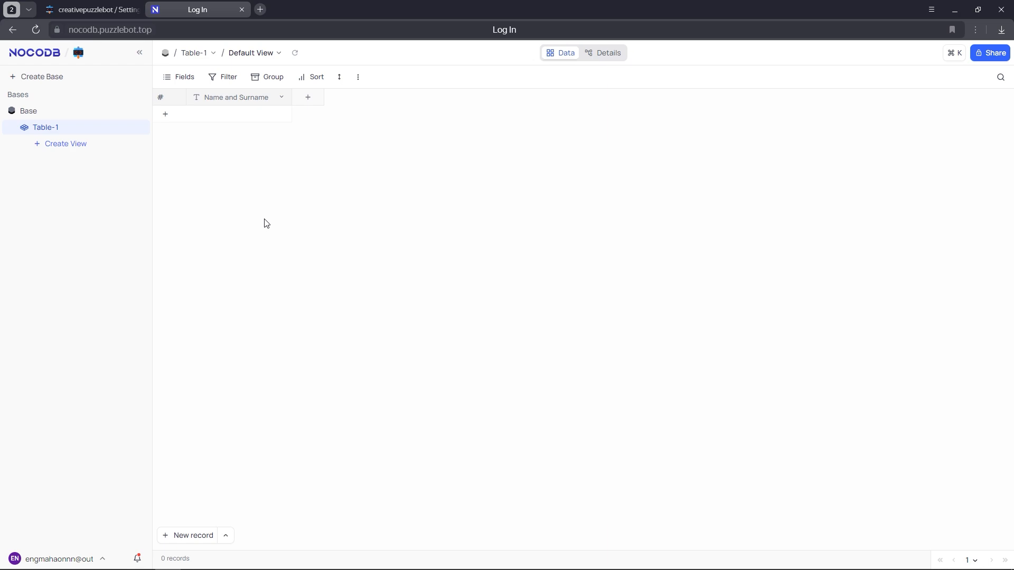
Add a 'Phone number' column of Phone number type to Table-1
left_click(313, 99)
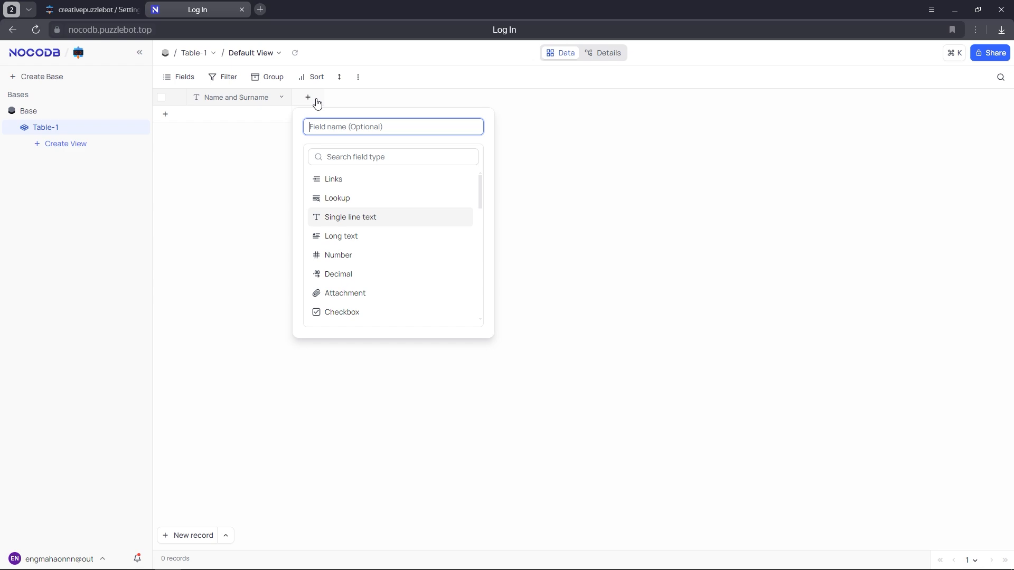
scroll(351, 222, "down", 1)
scroll(352, 223, "down", 3)
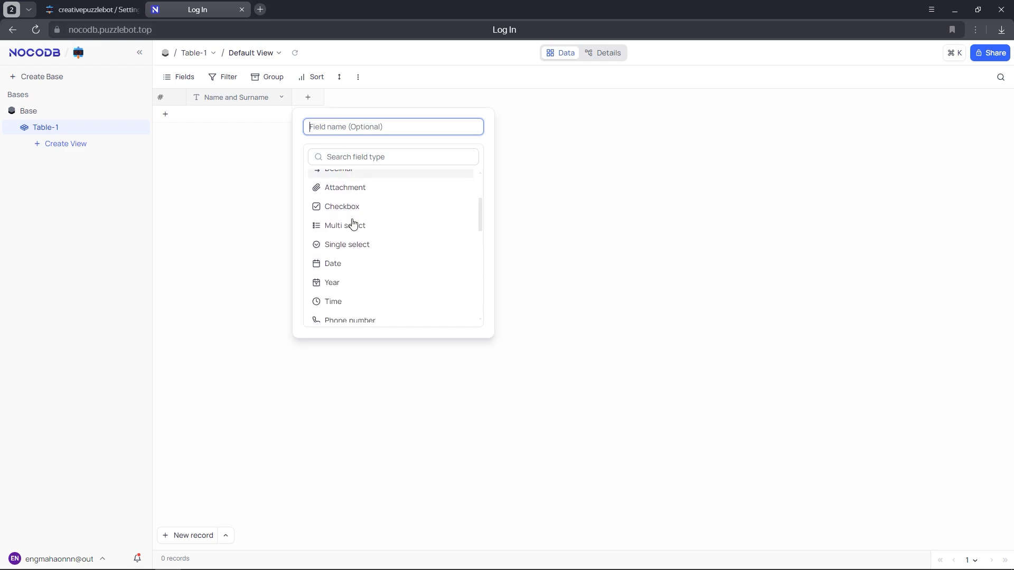
left_click(355, 216)
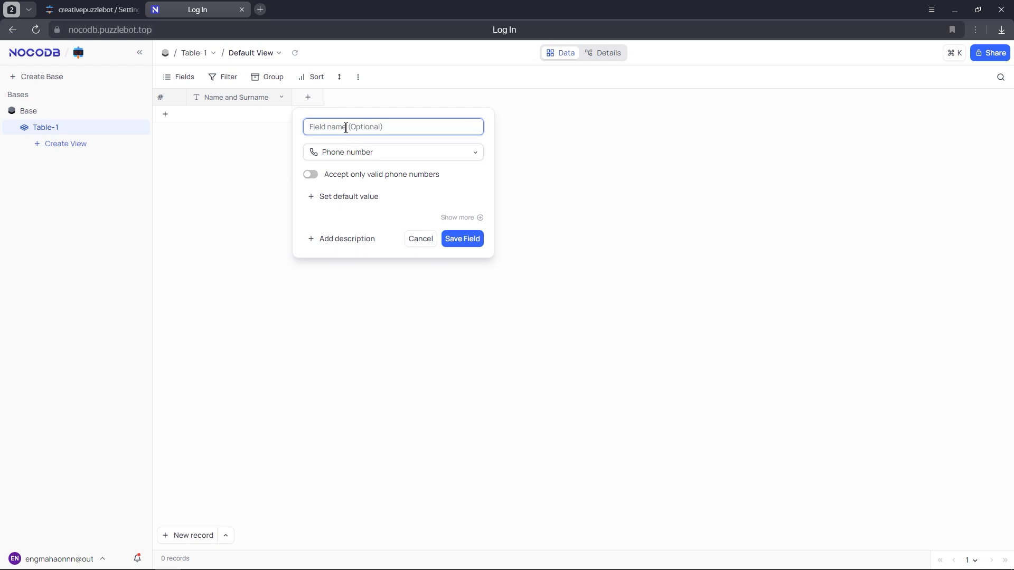
type("Phone number")
left_click(458, 240)
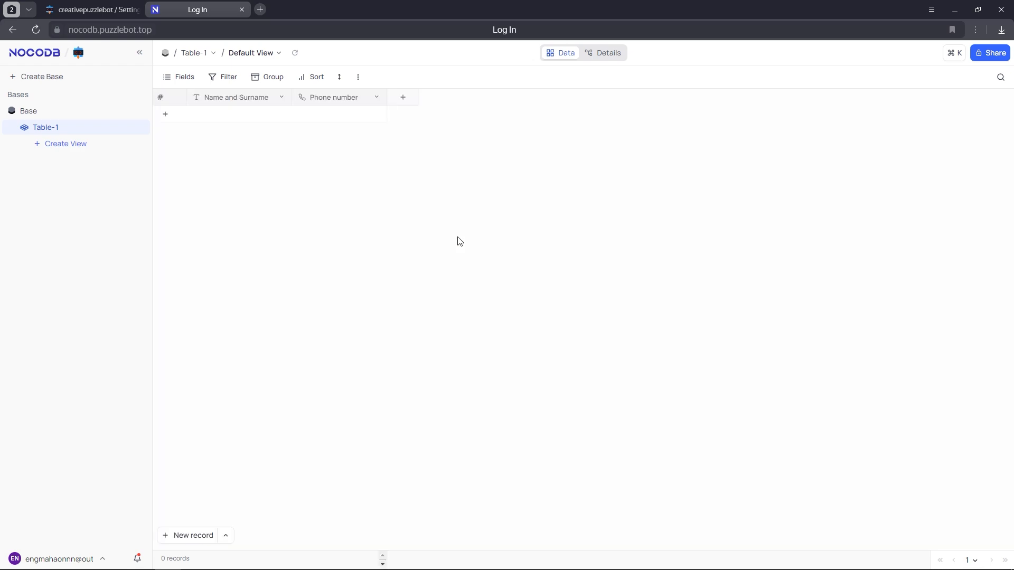
Add a 'Username' column as Single line text to Table-1
left_click(404, 98)
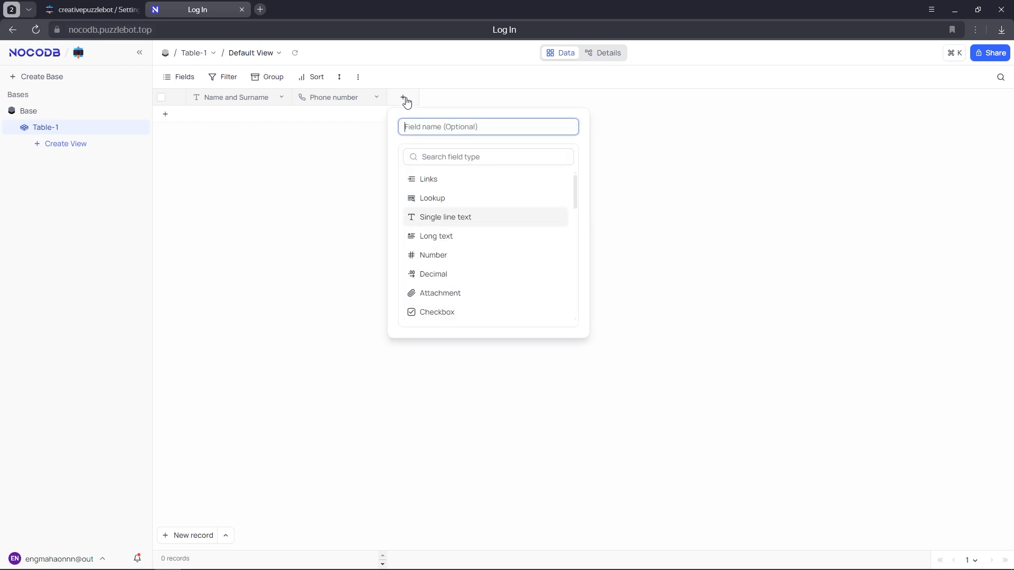
type("Username")
left_click(440, 219)
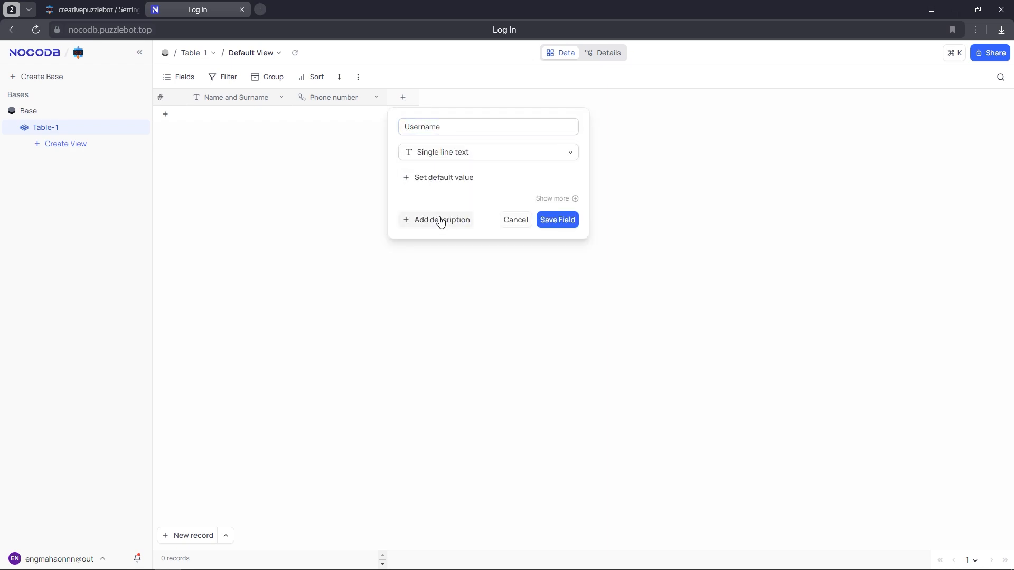
left_click(541, 220)
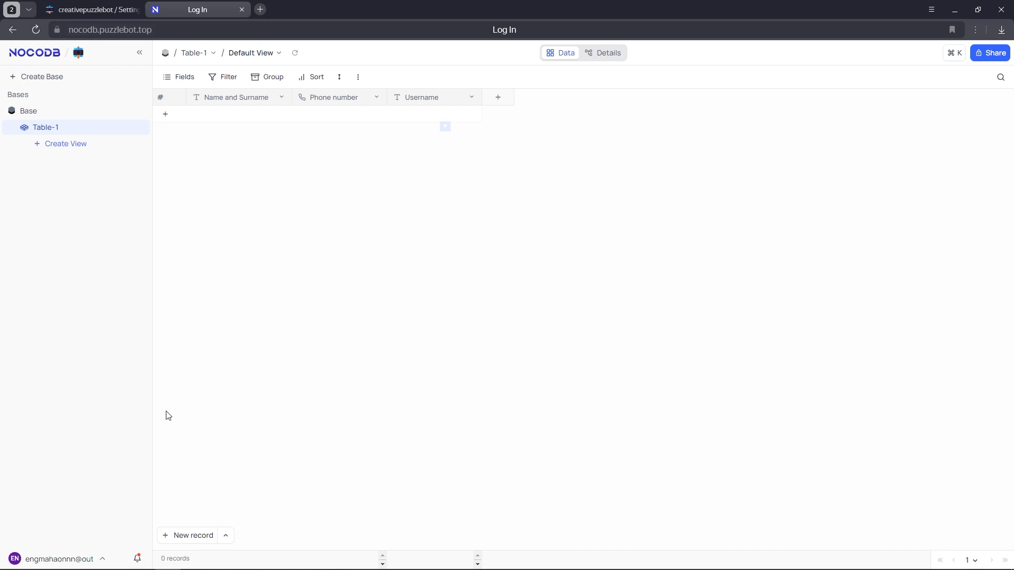
left_click(57, 559)
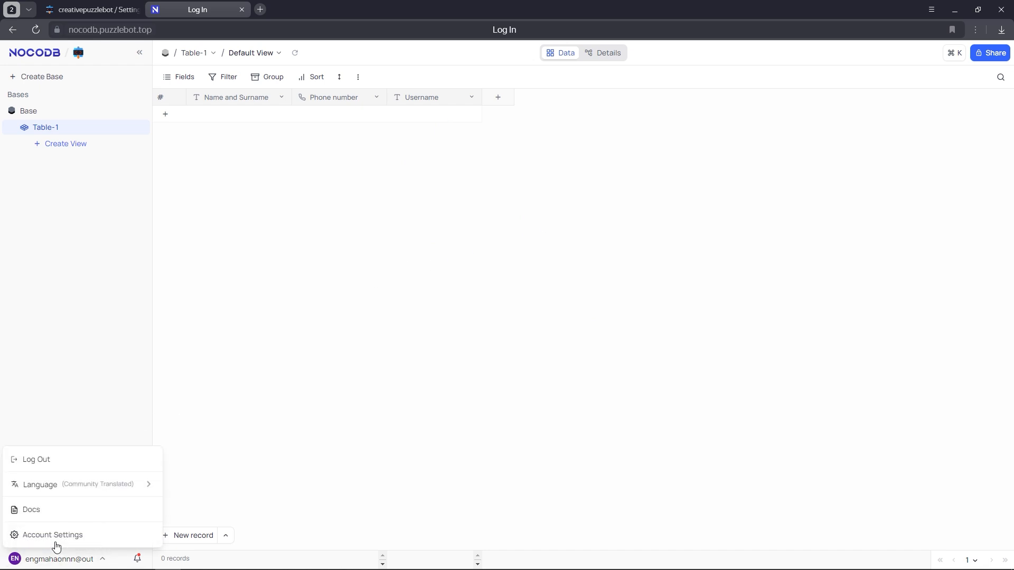
Create an API token named Token-1 in NocoDB account settings and copy it
left_click(56, 536)
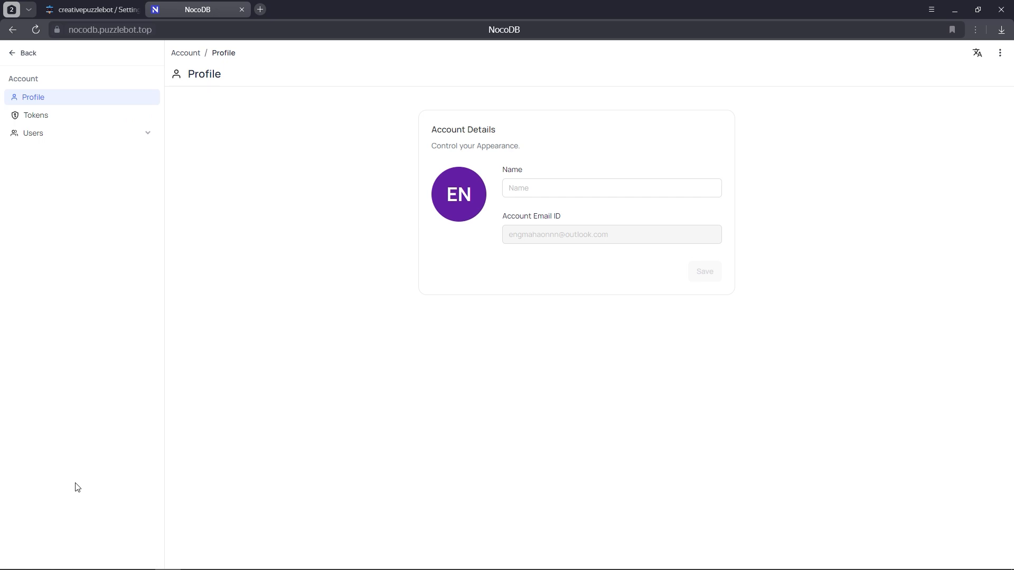
left_click(55, 116)
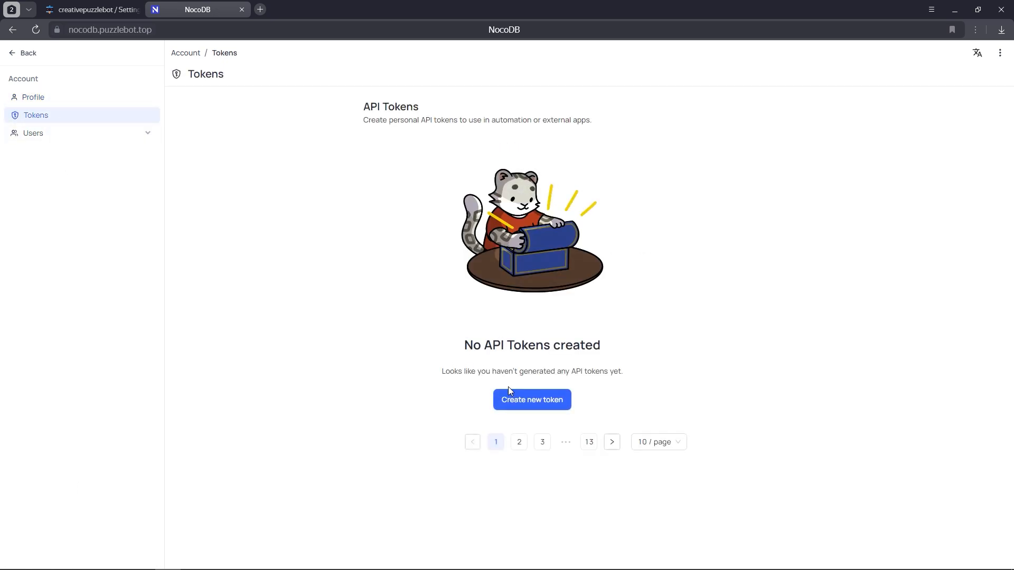
left_click(519, 398)
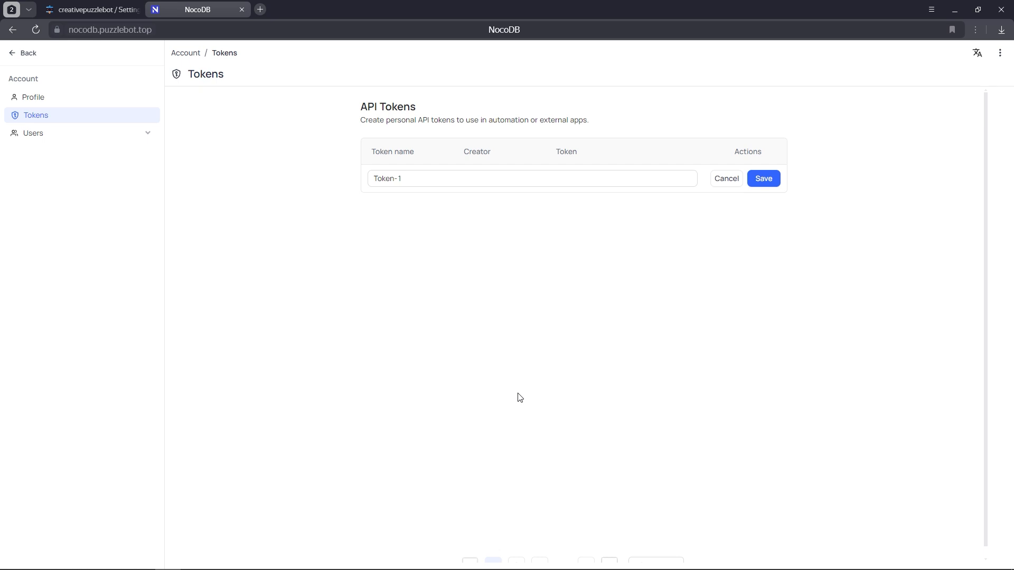
left_click(766, 181)
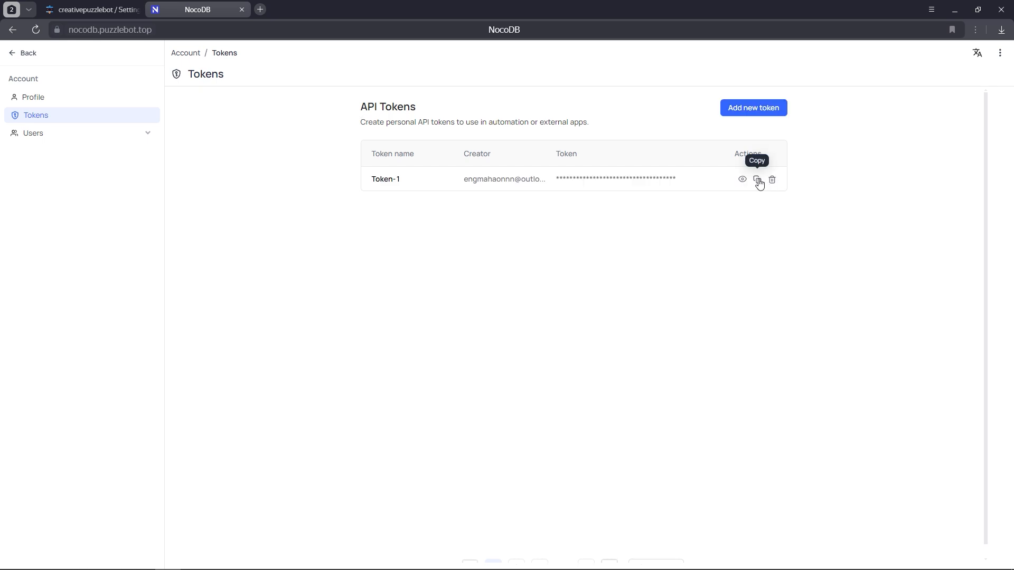
left_click(758, 181)
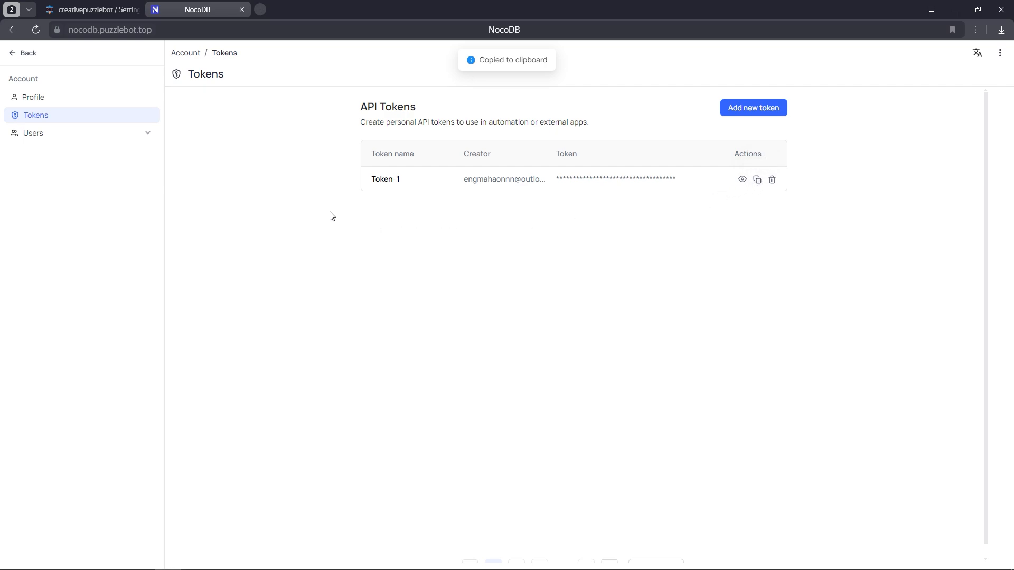
left_click(103, 12)
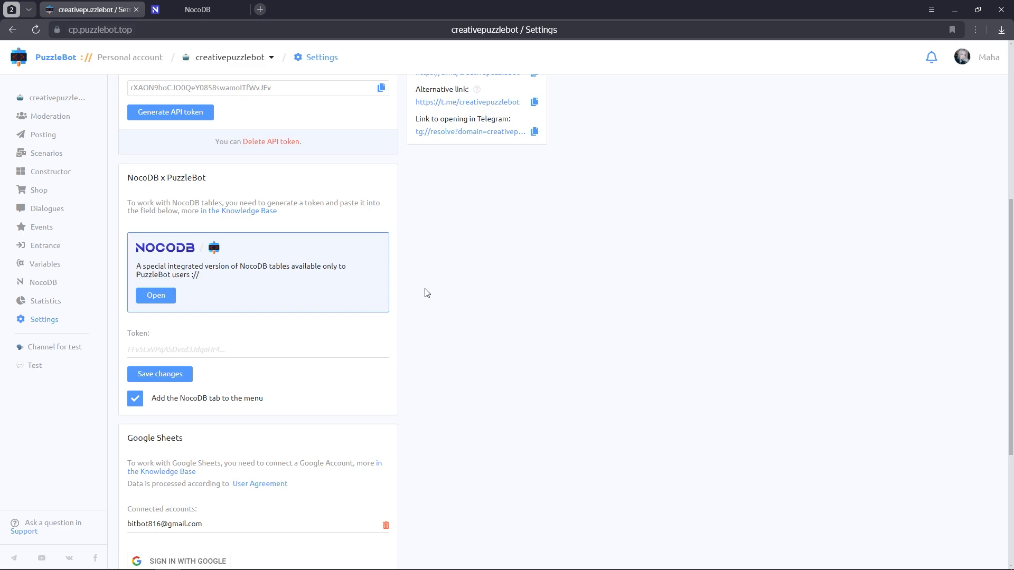
Paste the NocoDB token into PuzzleBot's NocoDB x PuzzleBot Token field, save, and open Constructor
left_click(341, 346)
key("ctrl+v")
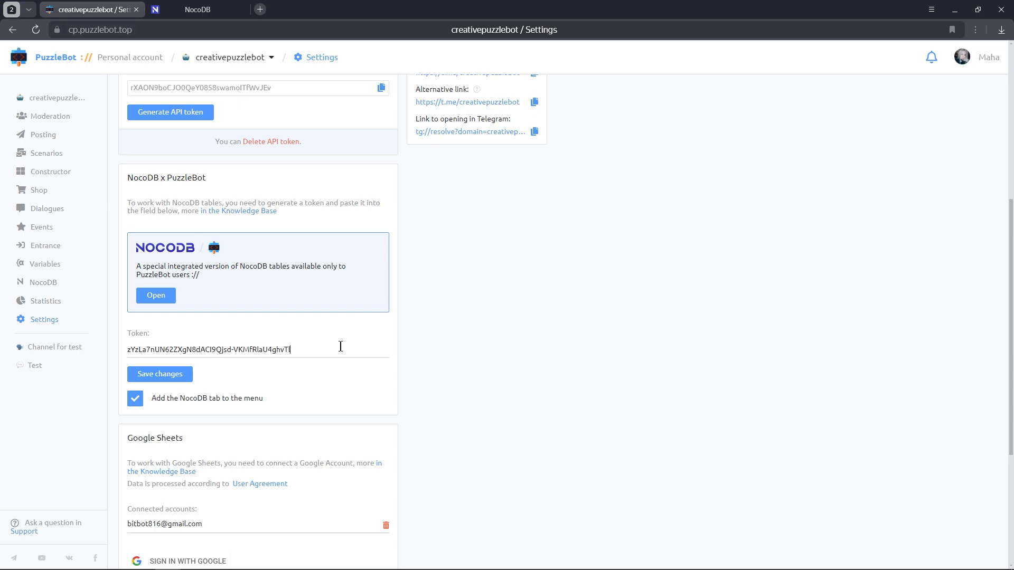
left_click(181, 378)
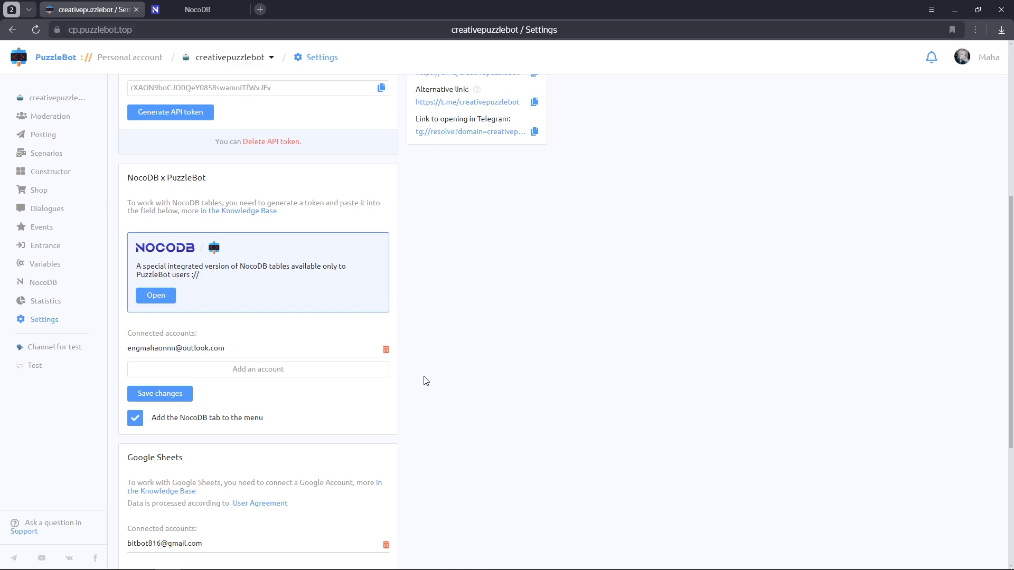
left_click(80, 176)
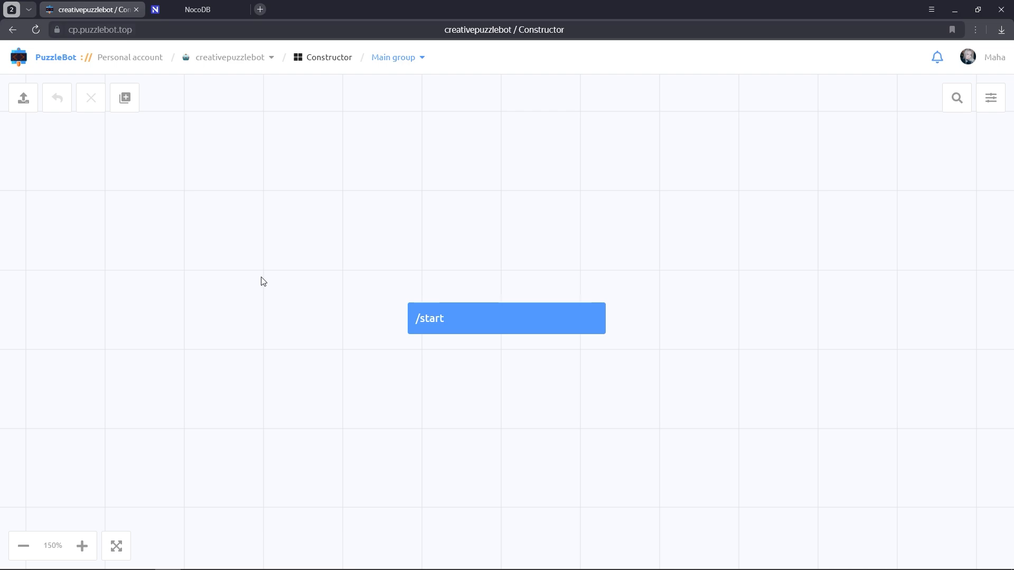
Add a Thanks command replying 'Thank you! Registration was successful' and place it below /start
left_click(125, 99)
left_click(147, 141)
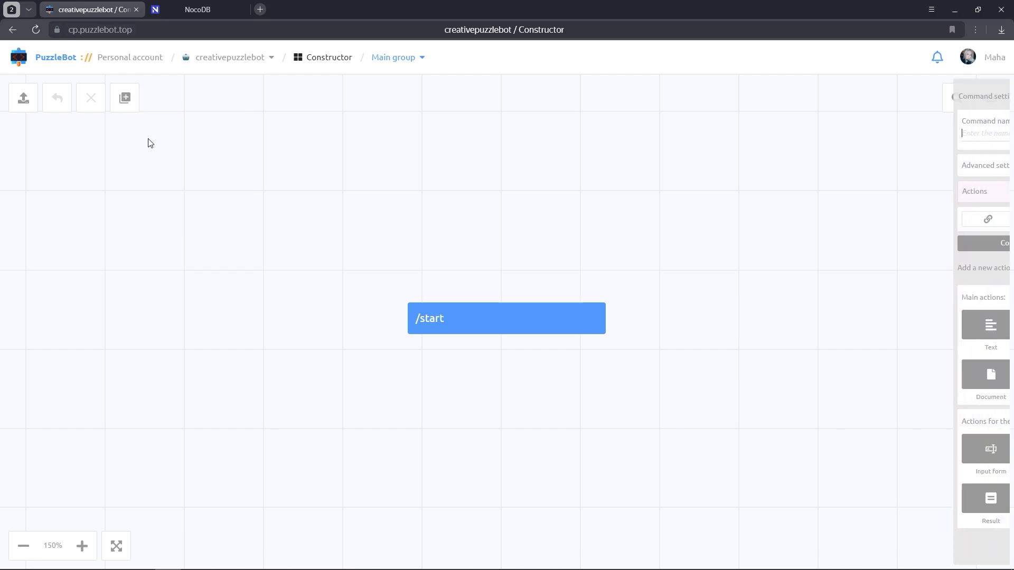
type("Thanks")
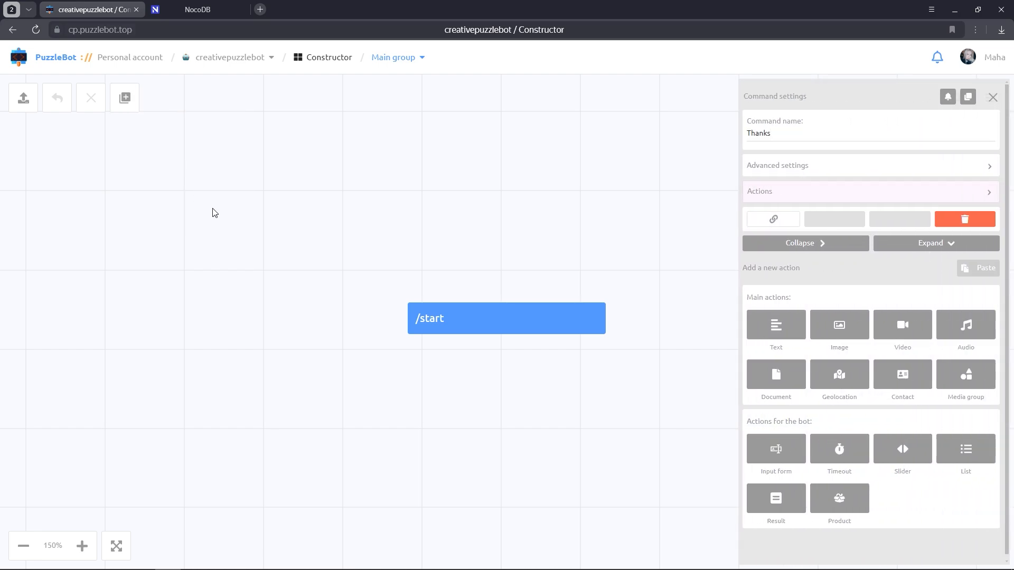
left_click(765, 325)
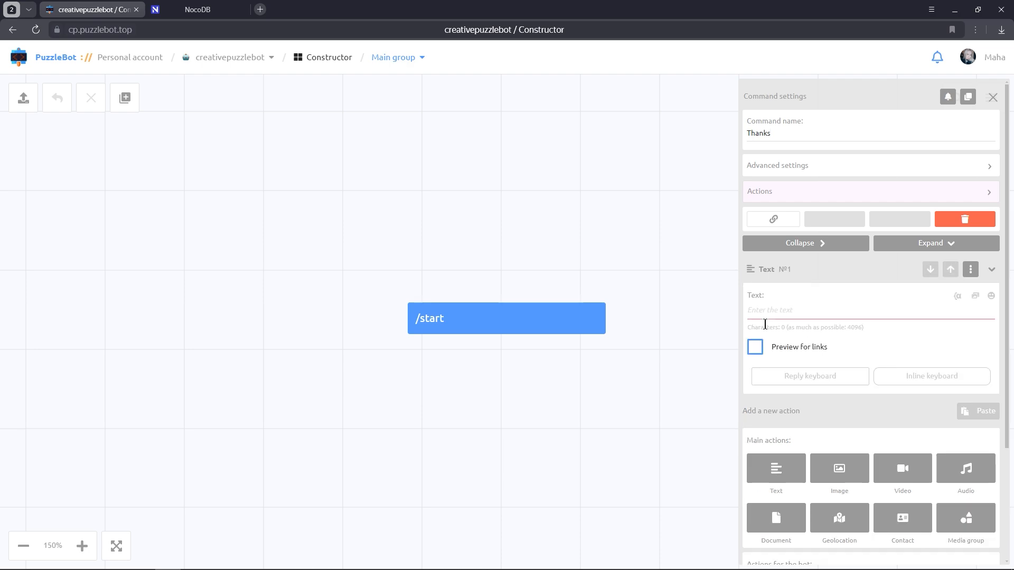
left_click(765, 316)
type("Thank you")
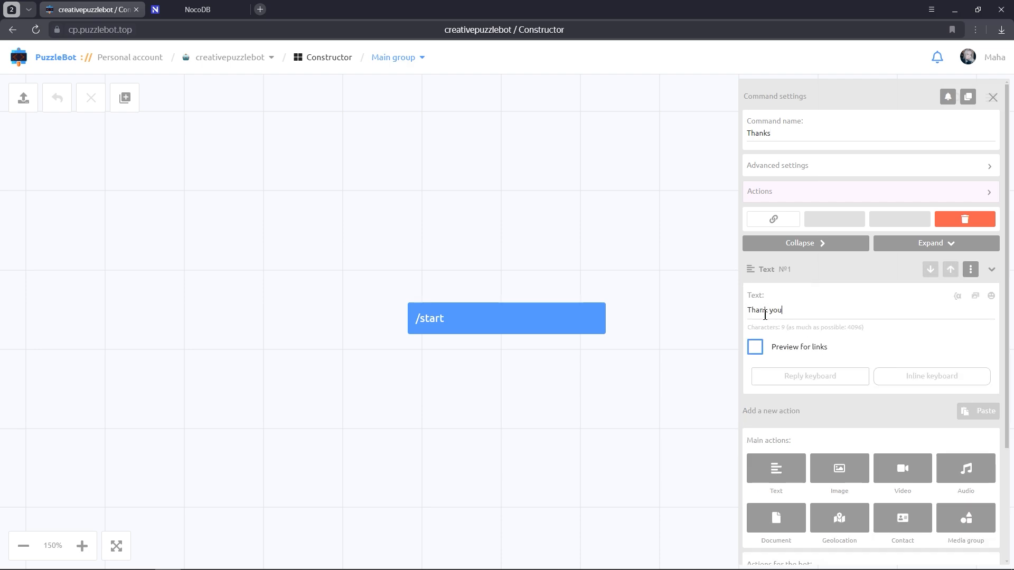
type("! Registration was successful")
left_click(645, 235)
left_click_drag(496, 304, 286, 356)
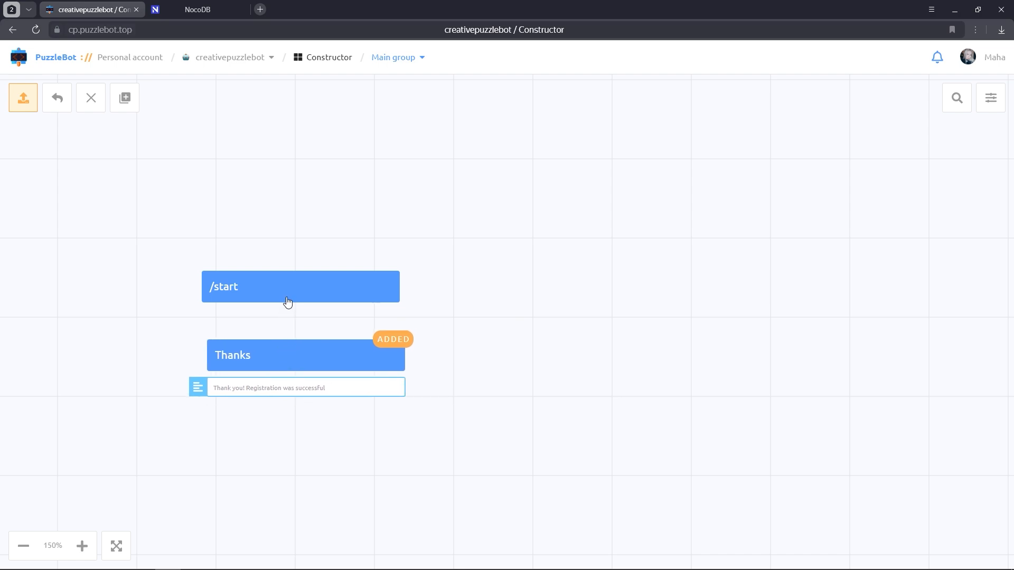
left_click(287, 297)
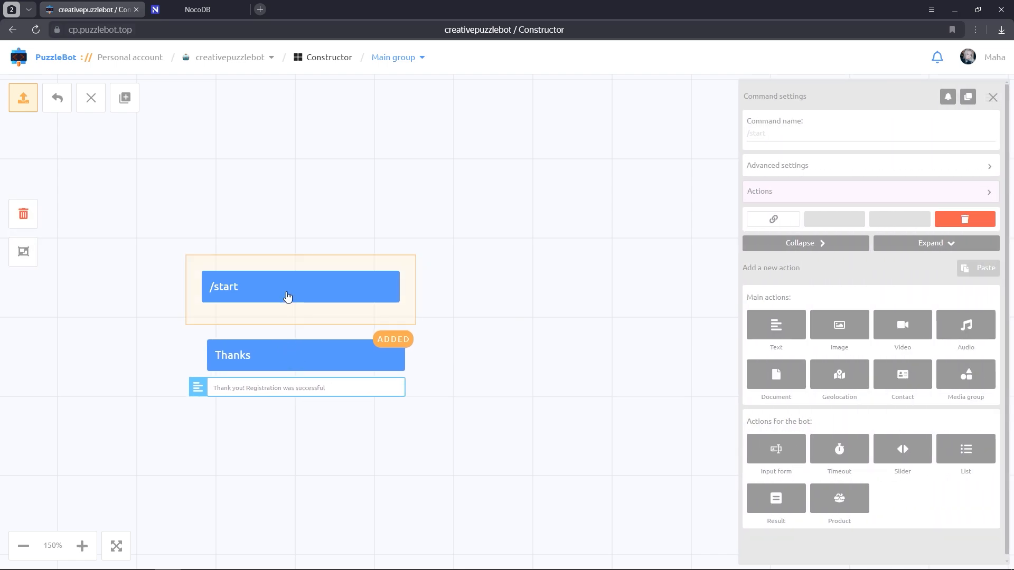
Give /start the text 'To register for the event, please fill out the form using the button below'
left_click(771, 328)
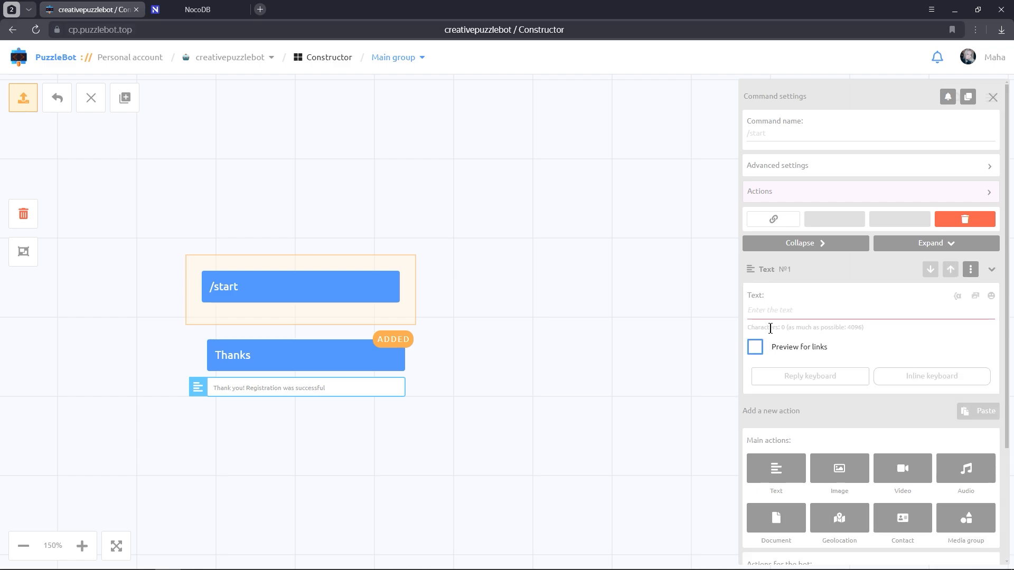
left_click(772, 311)
type("To re")
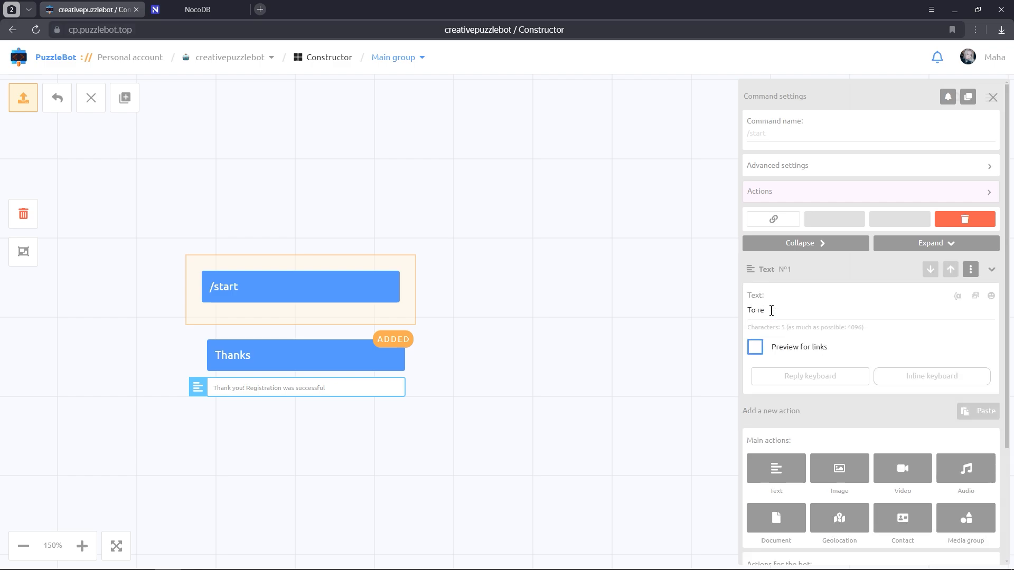
type("gister for the event, please fill out the f")
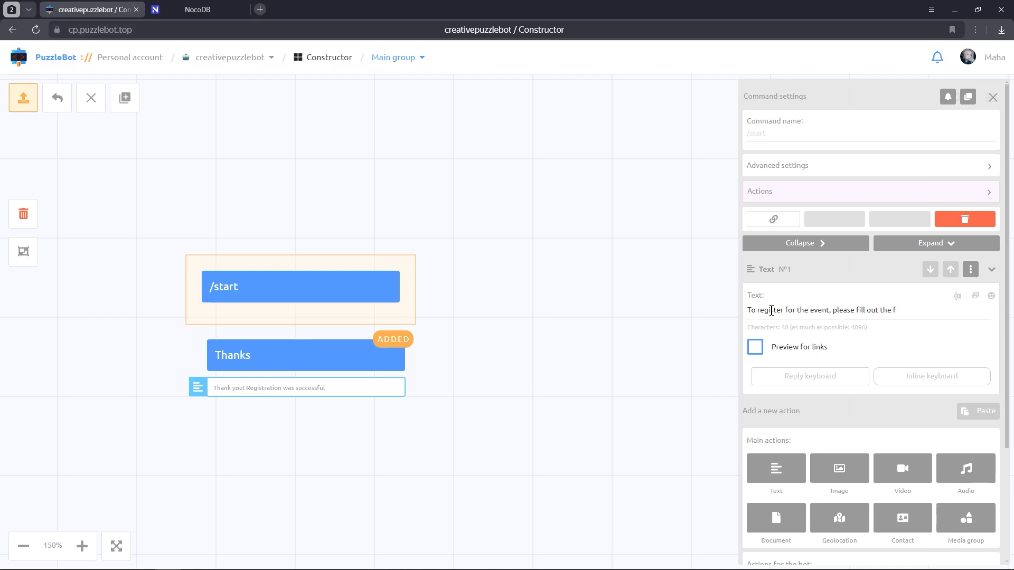
type("orm using the button below")
Add a first line 'Hi' with the USERNAME variable to the /start message
left_click(746, 310)
key("Return")
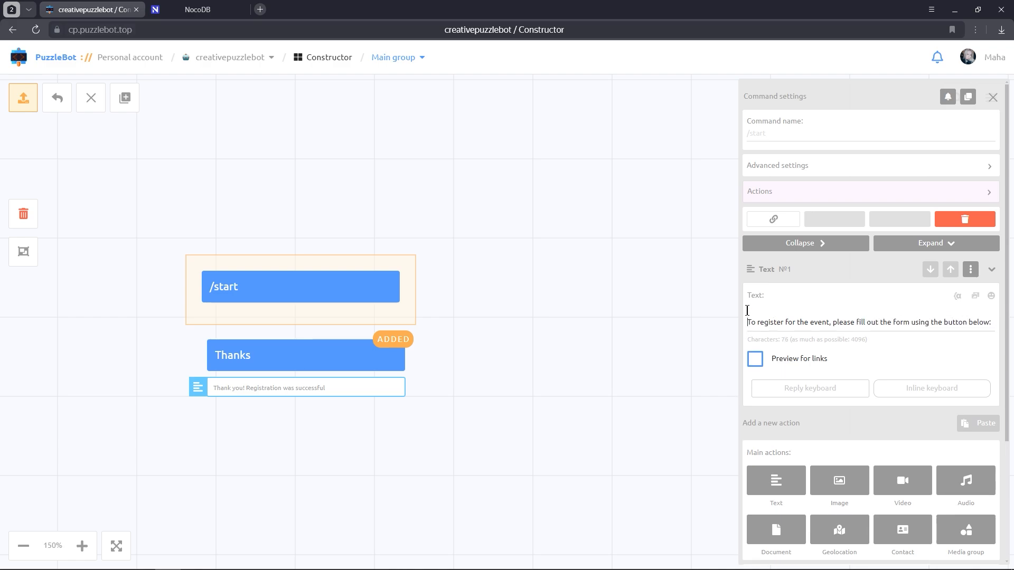
key("Up")
type("Hi")
left_click(958, 298)
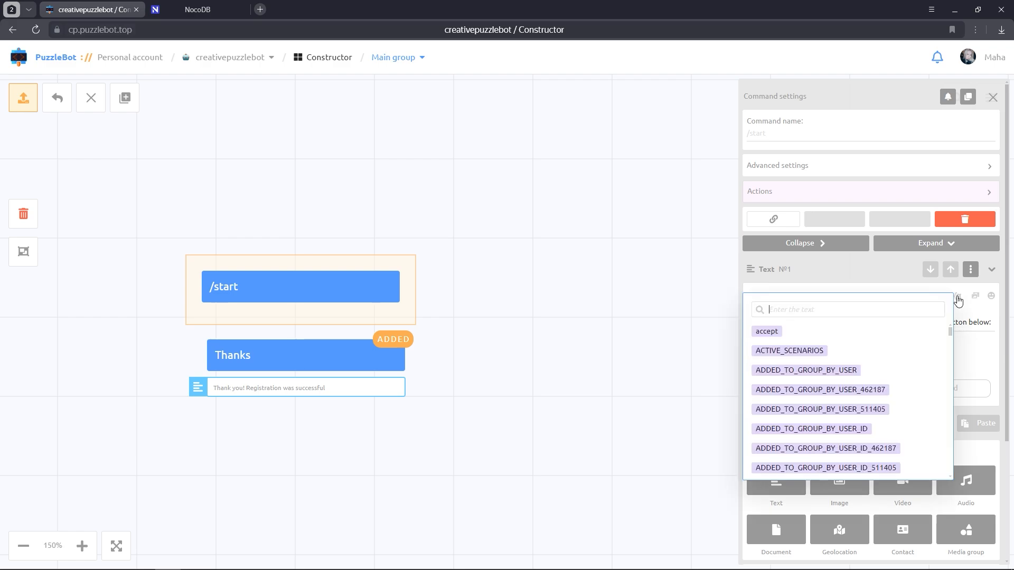
type("username")
left_click(788, 449)
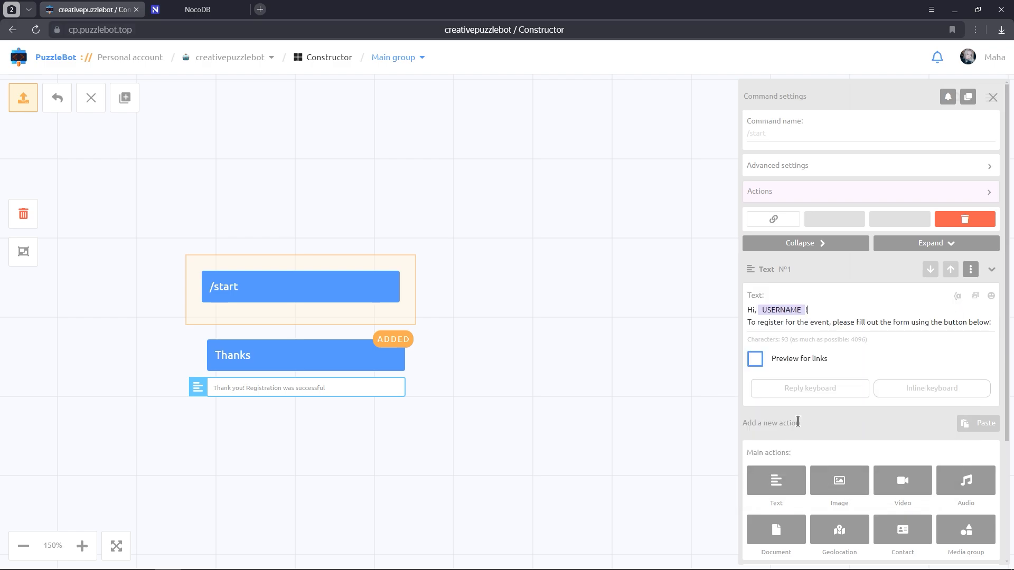
left_click(911, 393)
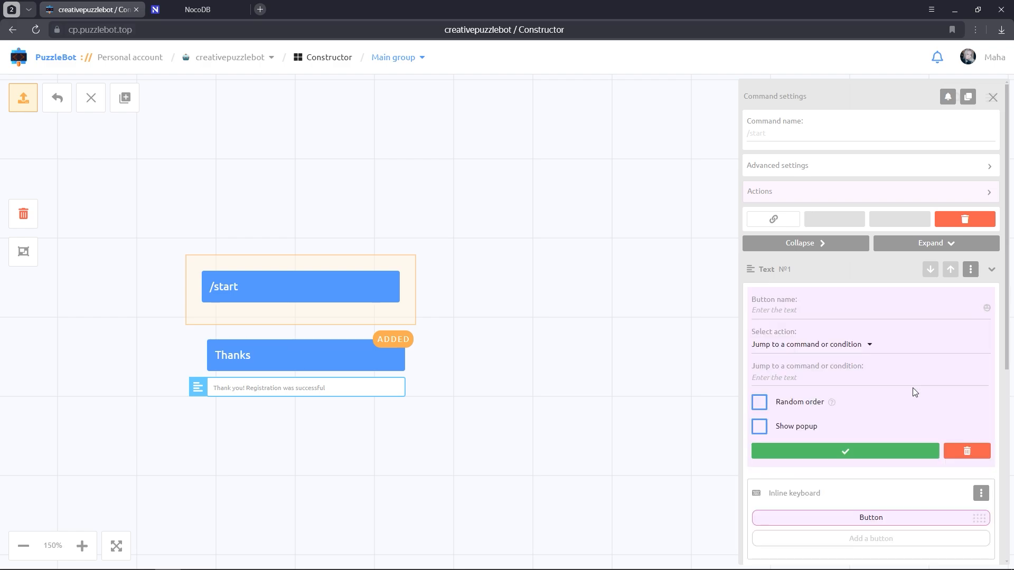
Add an inline 'Registration' button to /start that goes to a new 'Register' mini-app
left_click(842, 316)
type("Registration")
left_click(839, 345)
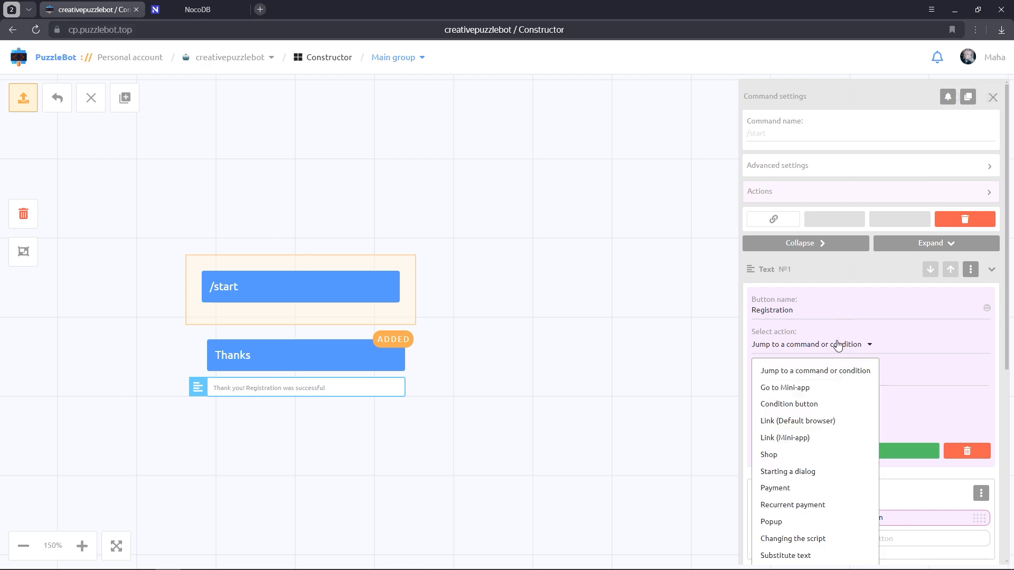
left_click(822, 387)
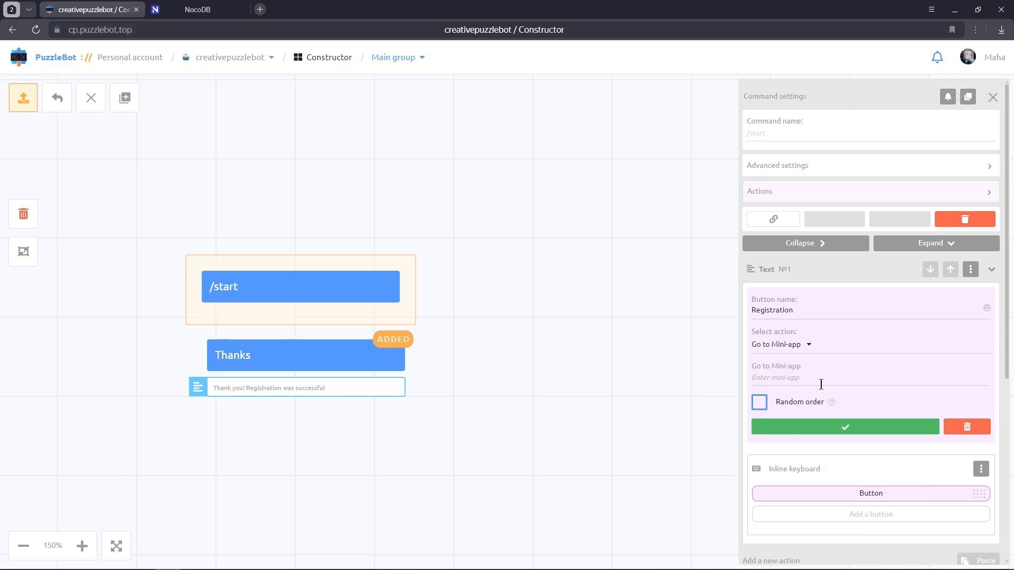
type("Register")
left_click(822, 426)
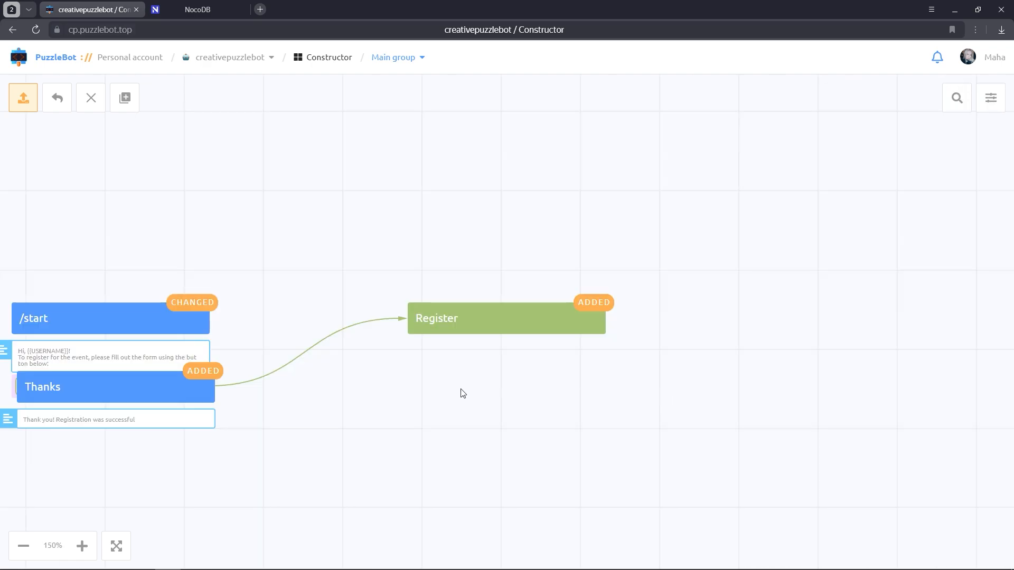
left_click_drag(461, 394, 507, 360)
Open the Register mini-app and add a centre-aligned header reading 'Registration form'
left_click_drag(204, 353, 202, 397)
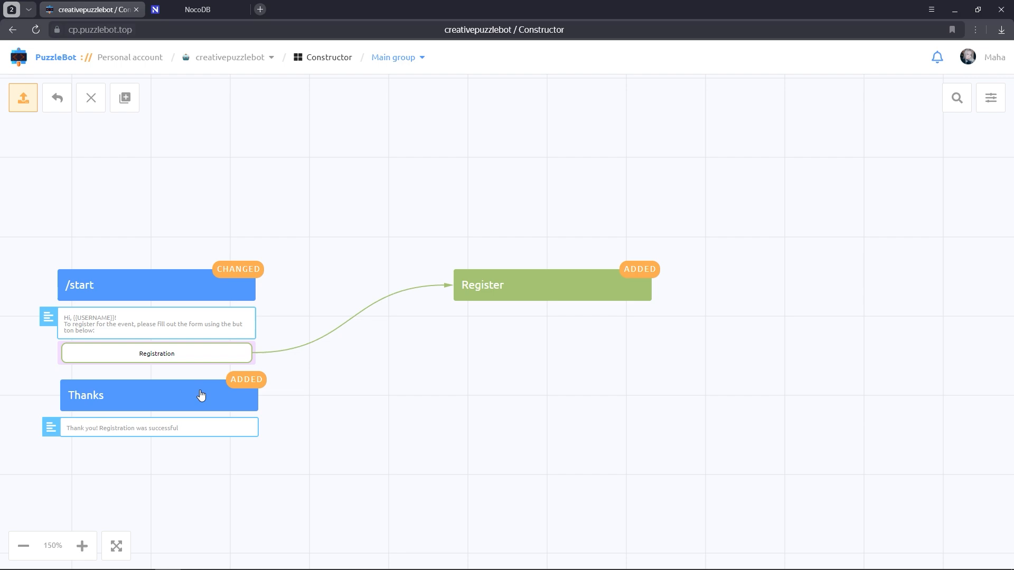
left_click(523, 288)
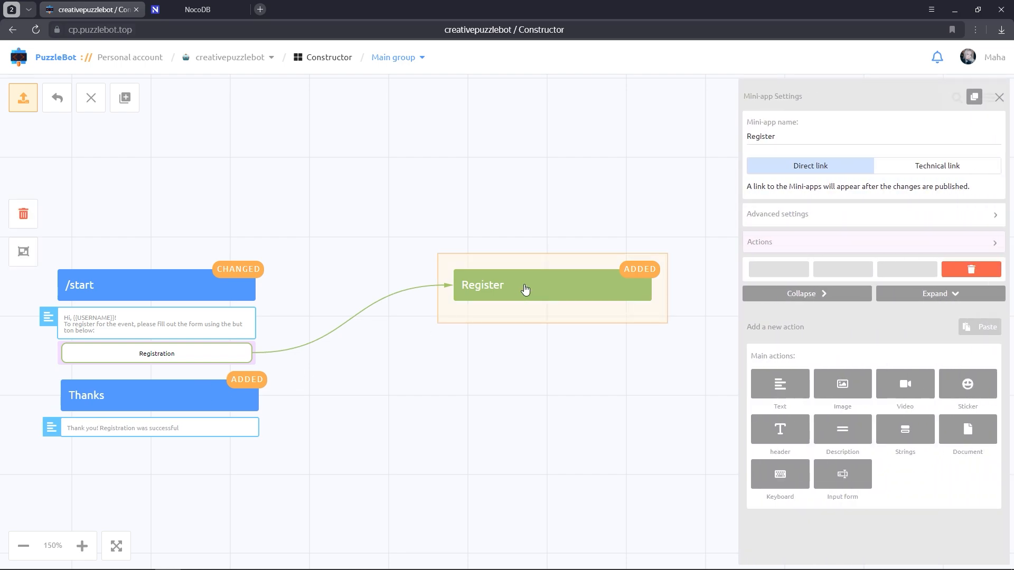
left_click(763, 435)
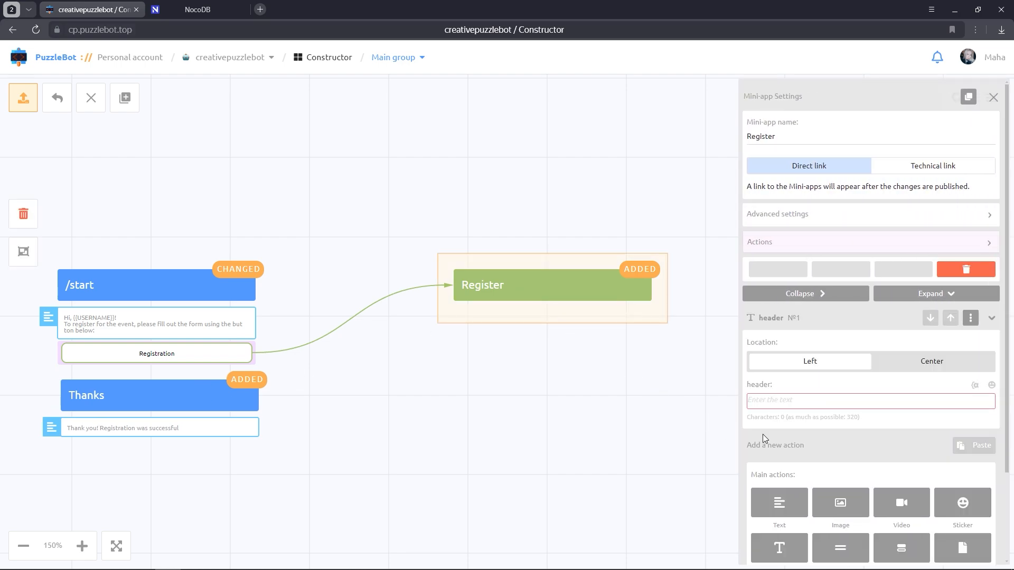
left_click(900, 368)
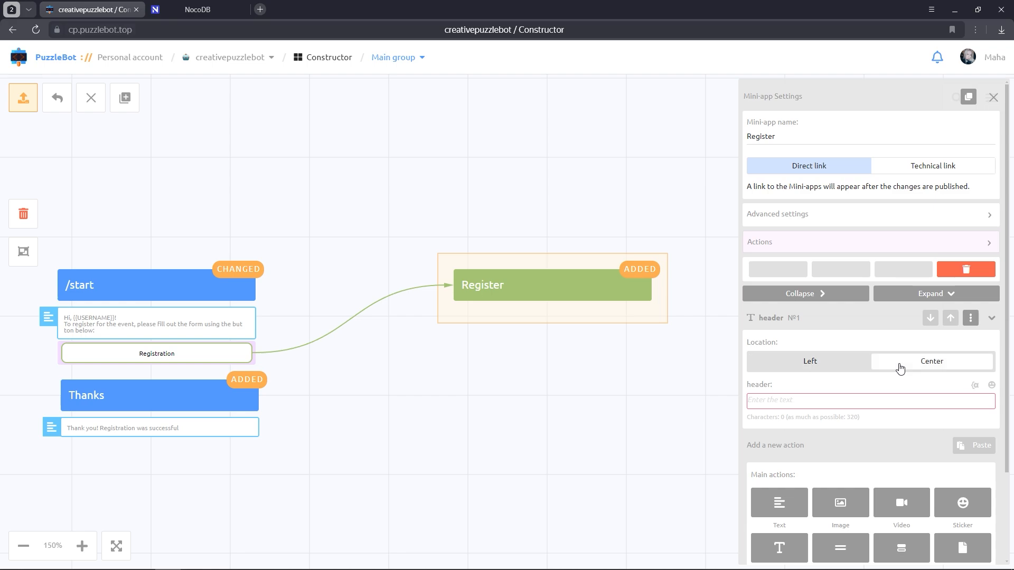
left_click(842, 409)
type("Re")
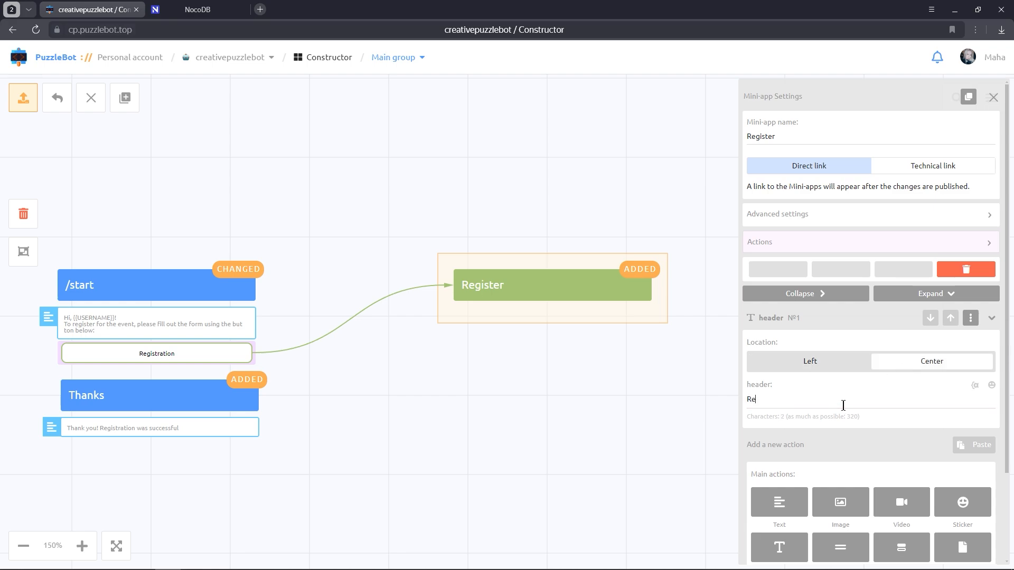
type("gistration form")
scroll(842, 406, "down", 2)
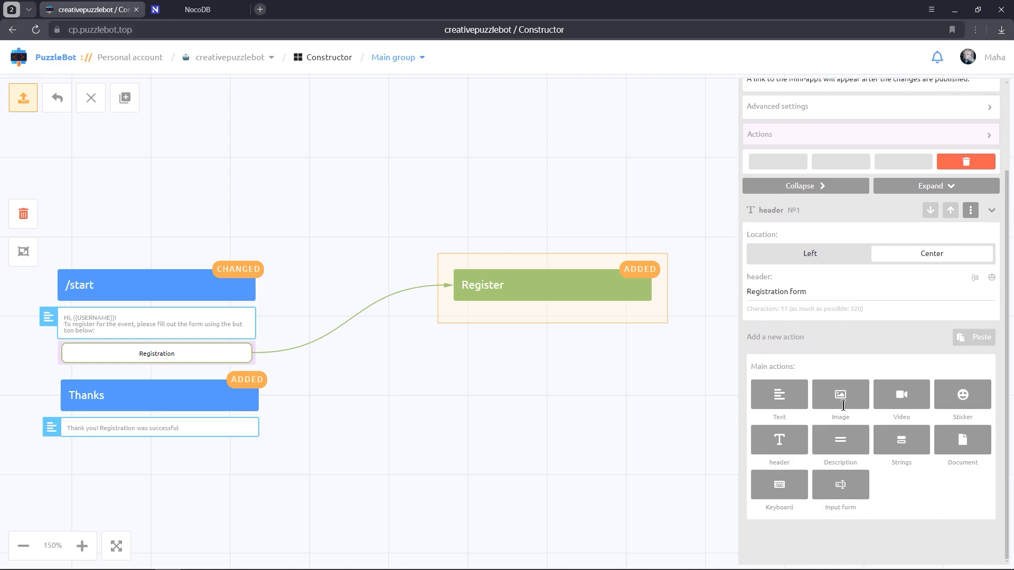
Add an input form titled 'Enter your Name and Surname' to the mini-app
left_click(840, 489)
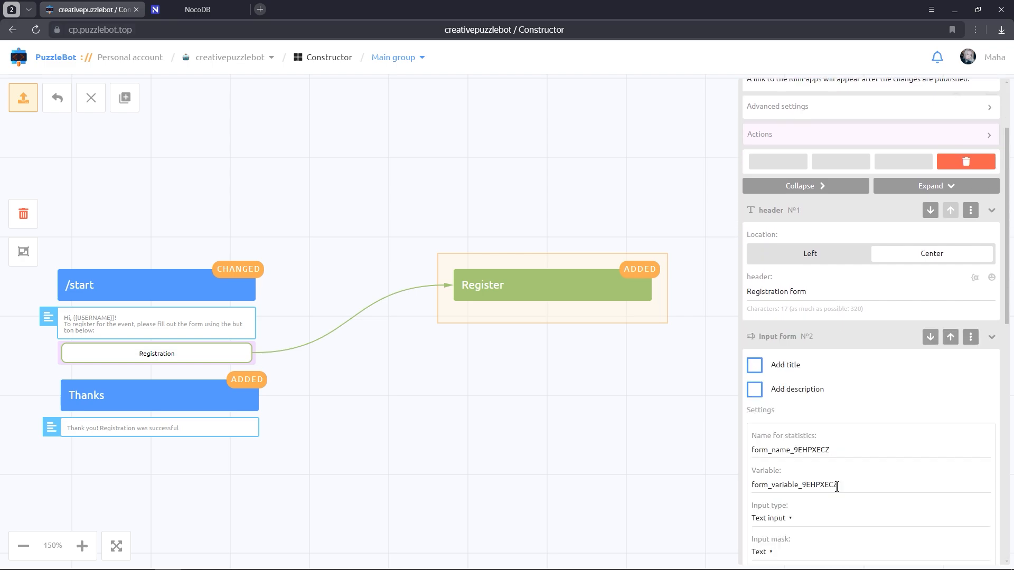
scroll(838, 487, "down", 3)
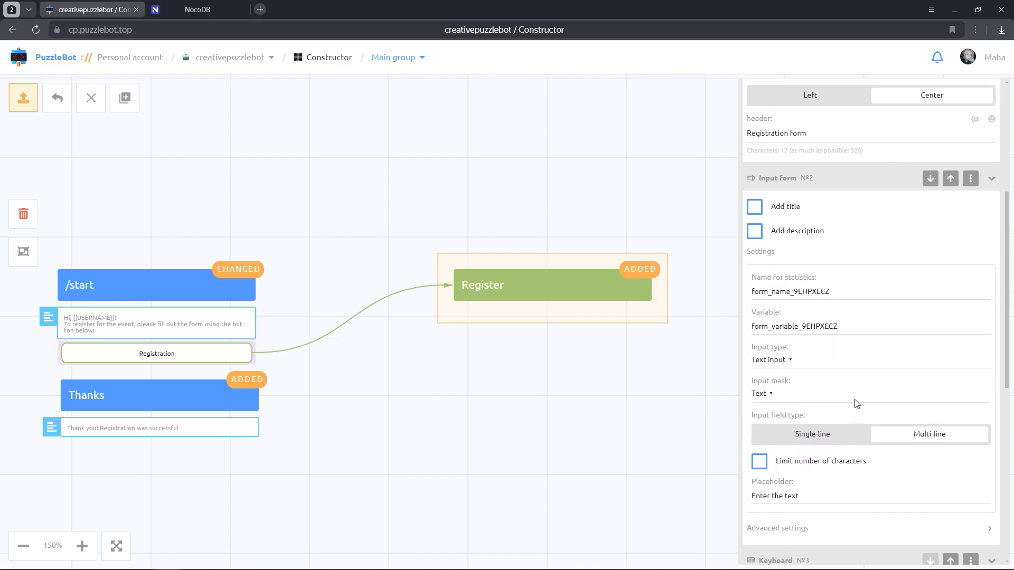
left_click(783, 206)
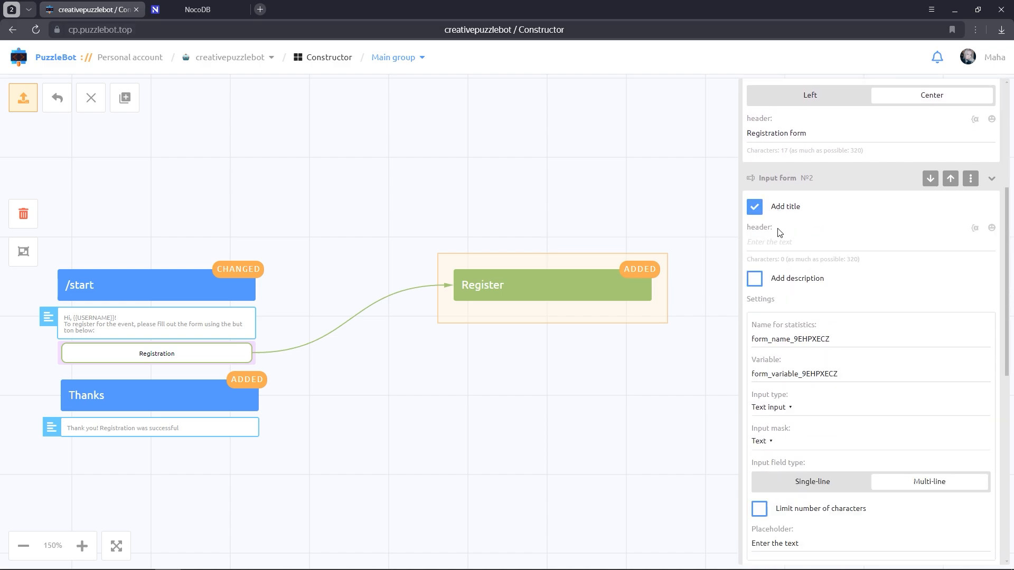
left_click(778, 243)
type("Enter your Name and Surname")
Set the input's statistics name to NnS and its placeholder to 'Name and Surname'
scroll(804, 288, "down", 1)
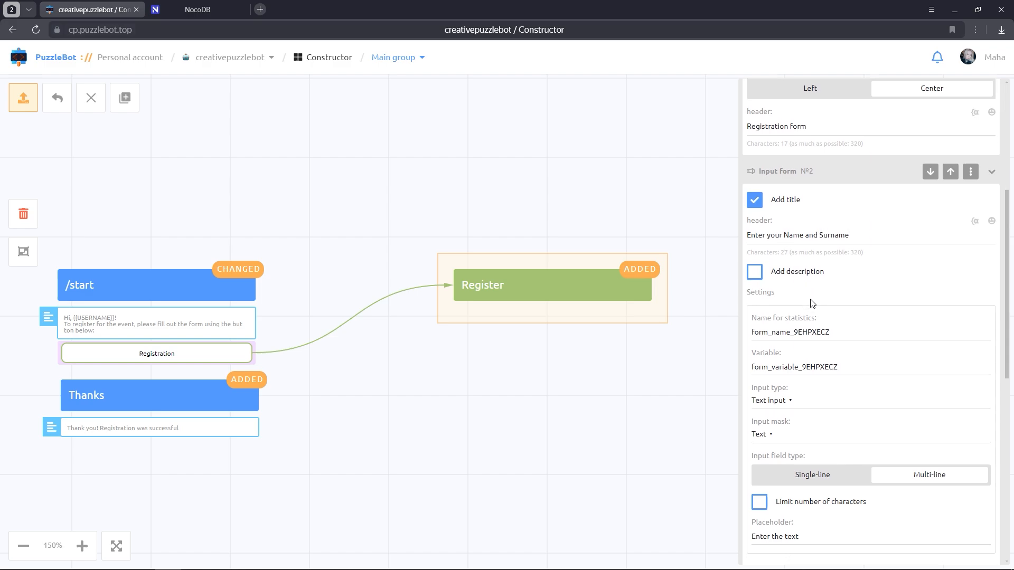
double_click(836, 285)
type("Nn")
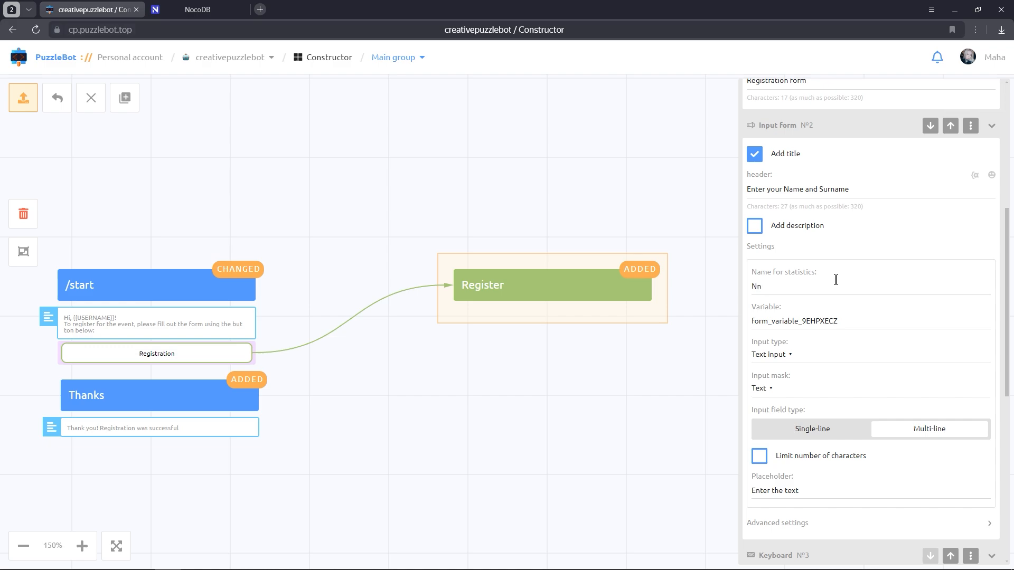
type("S")
scroll(814, 361, "down", 2)
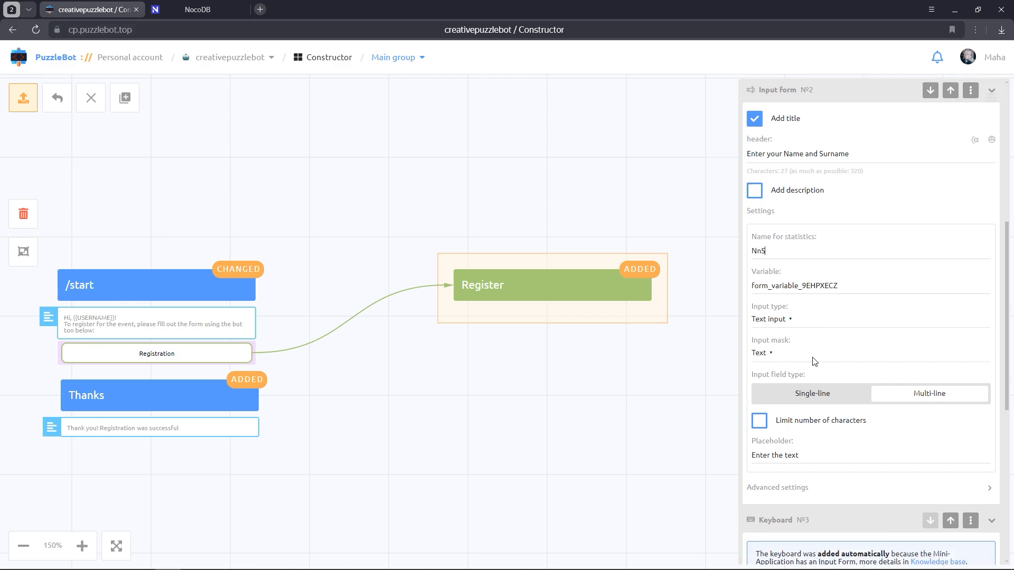
key("ctrl+a")
type("Name and Surname")
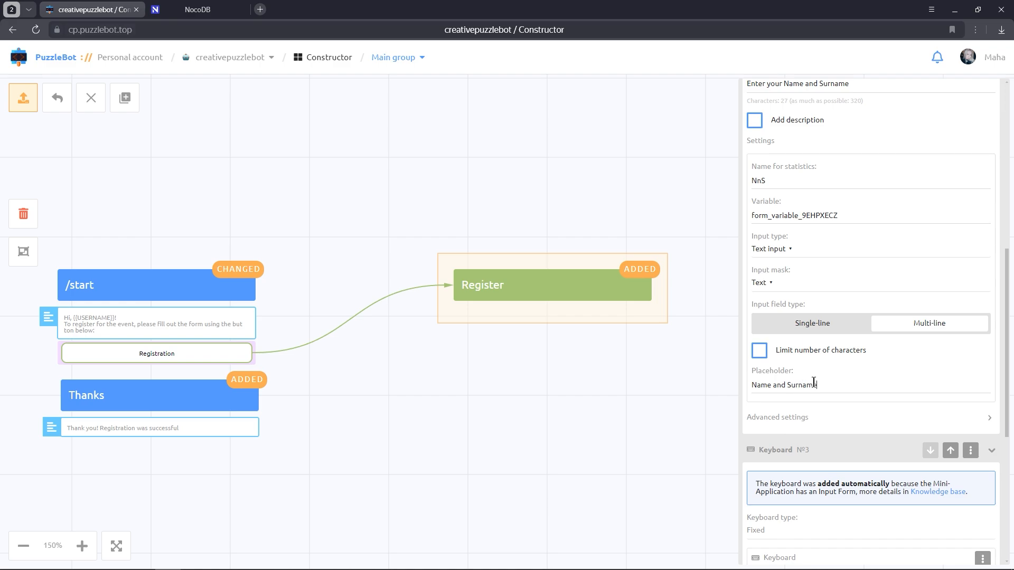
left_click(849, 216)
key("ctrl+a")
key("ctrl+c")
left_click(848, 216)
scroll(849, 215, "down", 4)
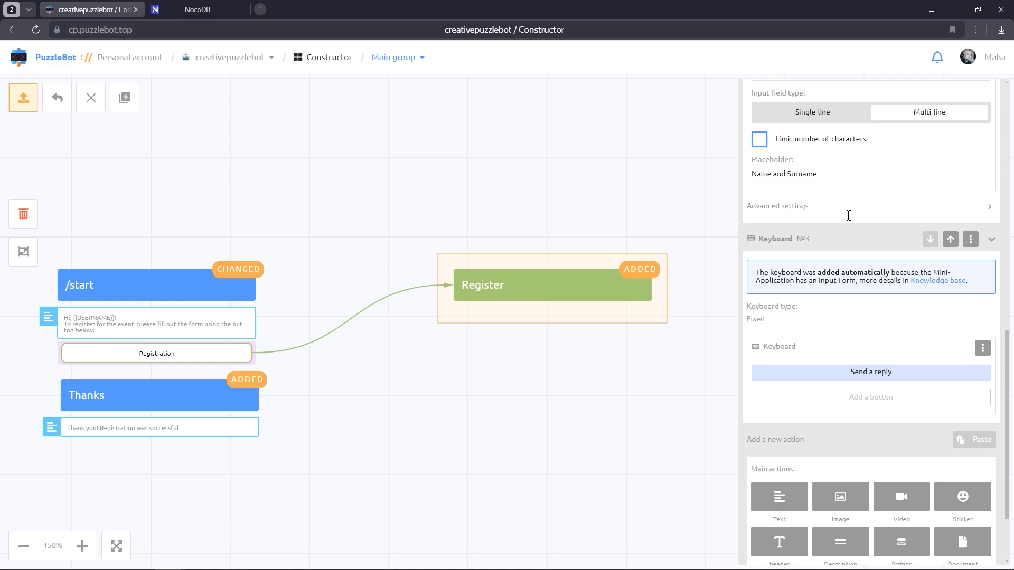
Add a second input titled 'Enter your phone number' with statistics name 'Phone number'
scroll(848, 215, "down", 2)
left_click(845, 492)
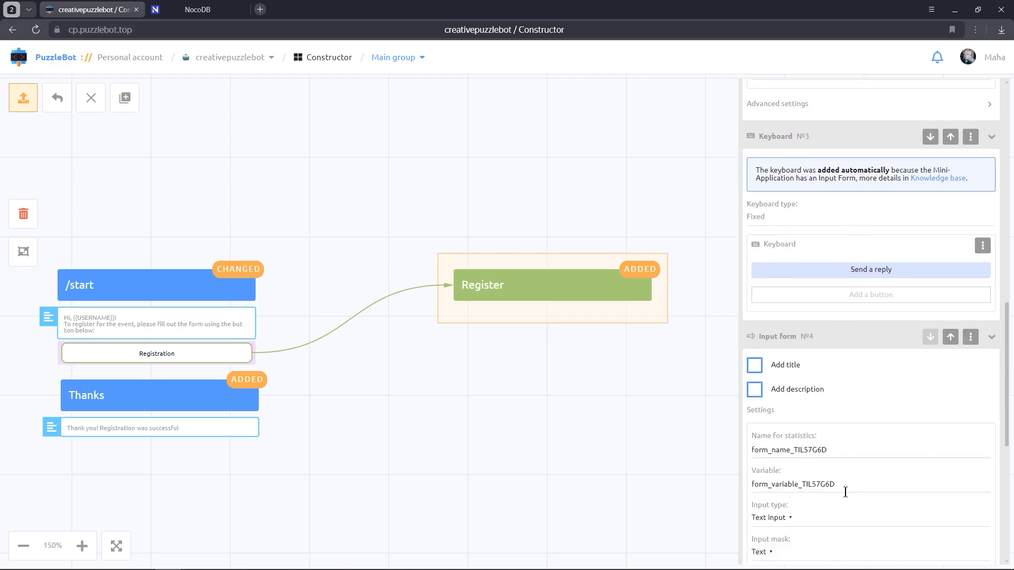
left_click(763, 366)
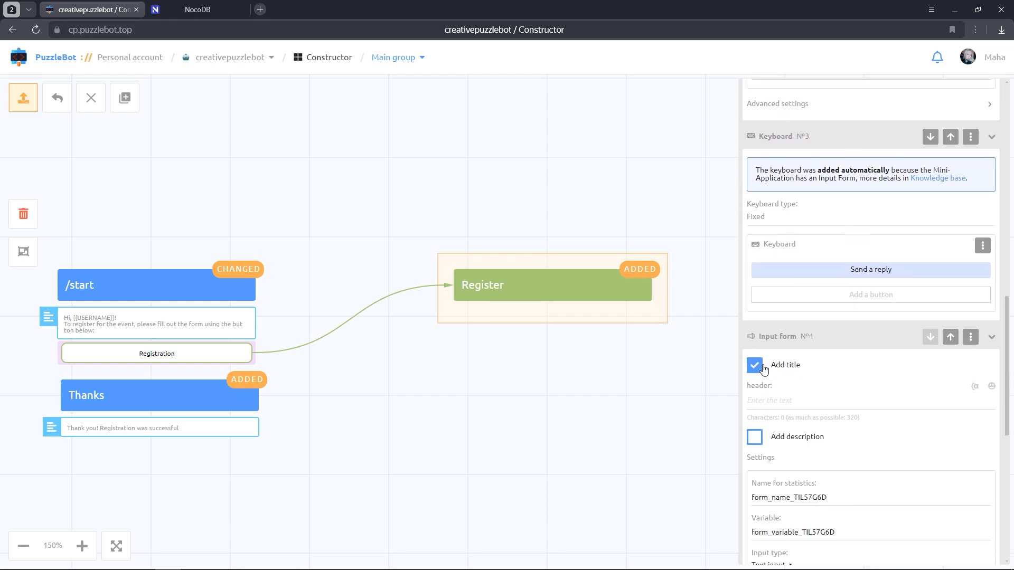
left_click(778, 400)
type("Enter your phone number")
scroll(787, 400, "down", 2)
left_click(836, 392)
key("ctrl+a")
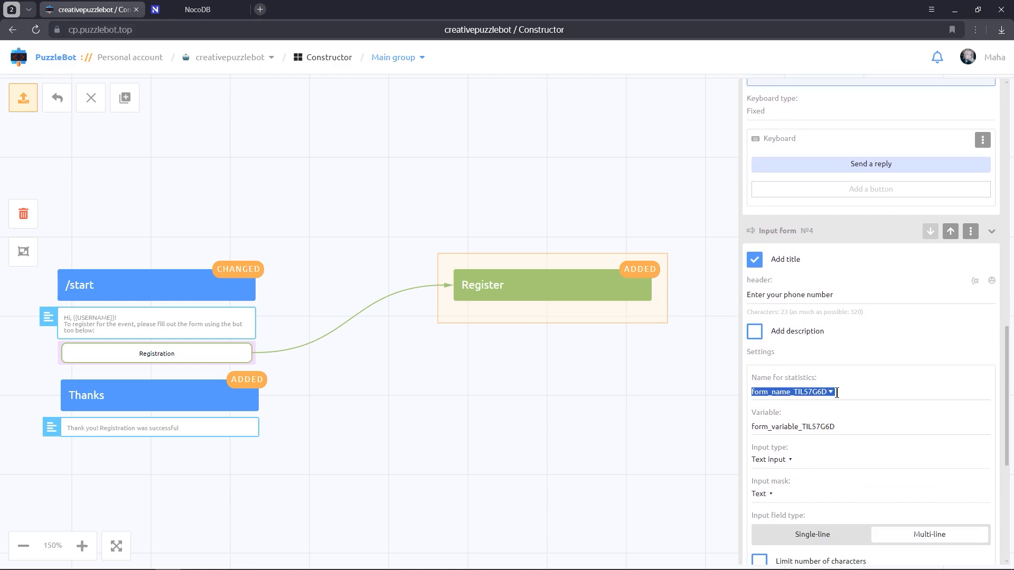
type("Phone number")
Give the phone input a Telephone input mask and placeholder 'Phone number'
scroll(837, 393, "down", 2)
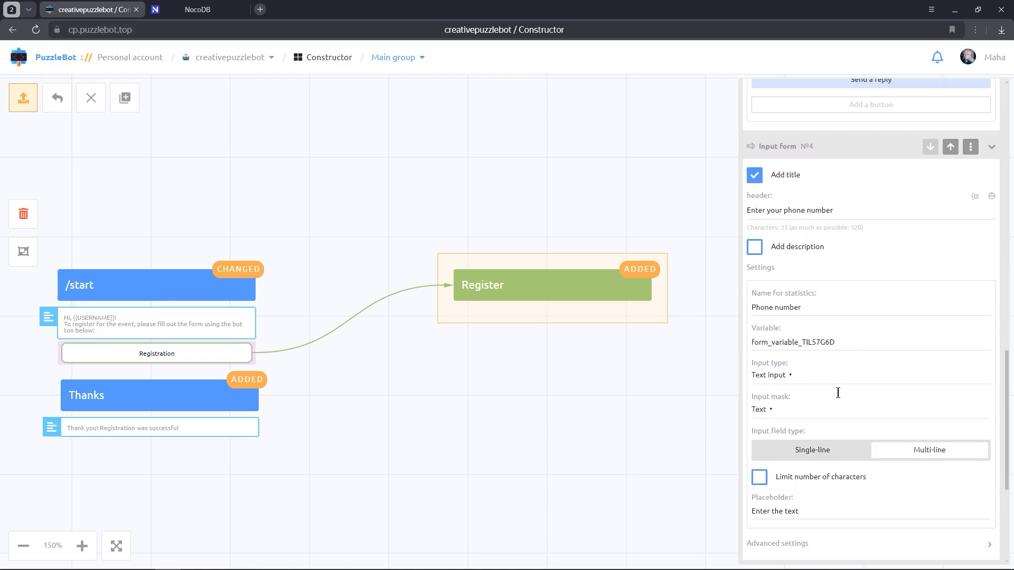
left_click(769, 389)
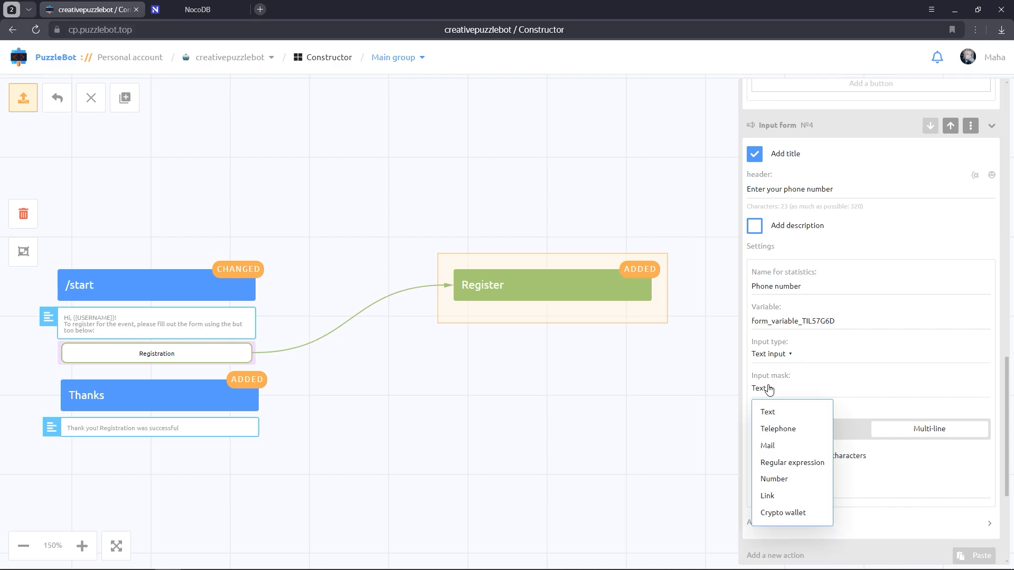
left_click(779, 429)
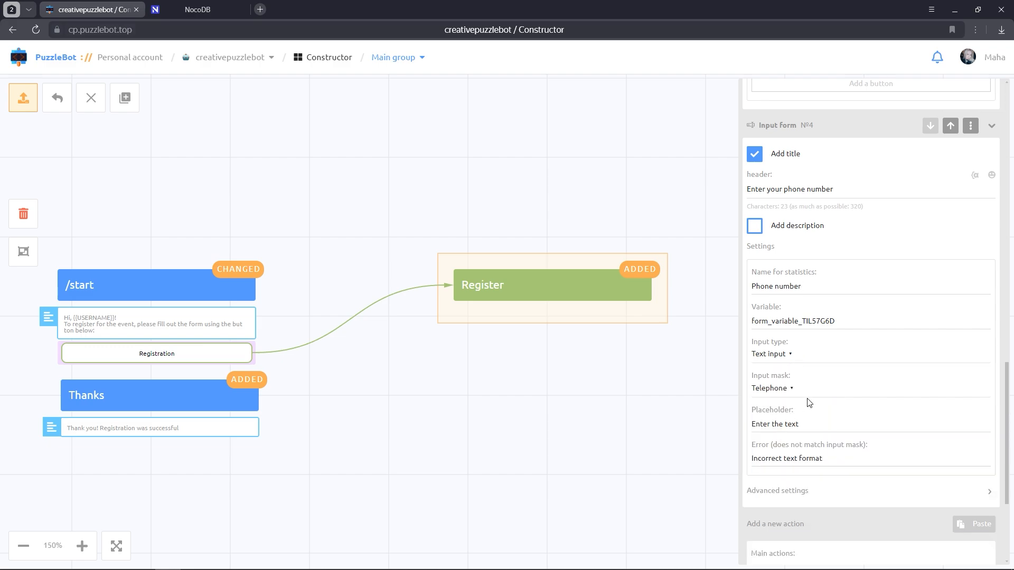
triple_click(806, 422)
key("BackSpace")
type("Phone number")
scroll(807, 423, "up", 2)
scroll(807, 422, "up", 5)
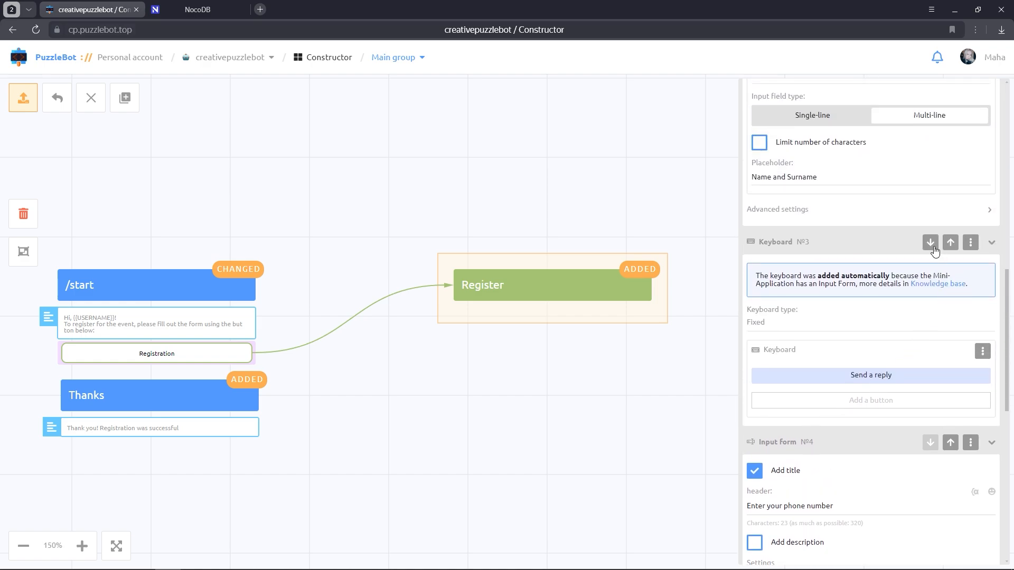
scroll(936, 250, "down", 10)
scroll(935, 250, "down", 4)
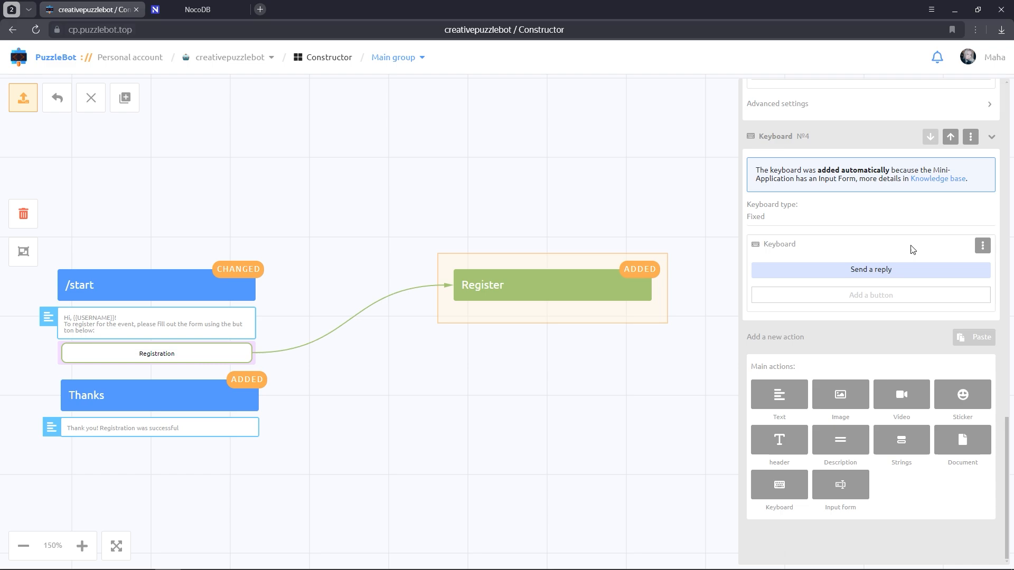
Set the Send a reply button's action to jump to the Thanks command and save
left_click(892, 269)
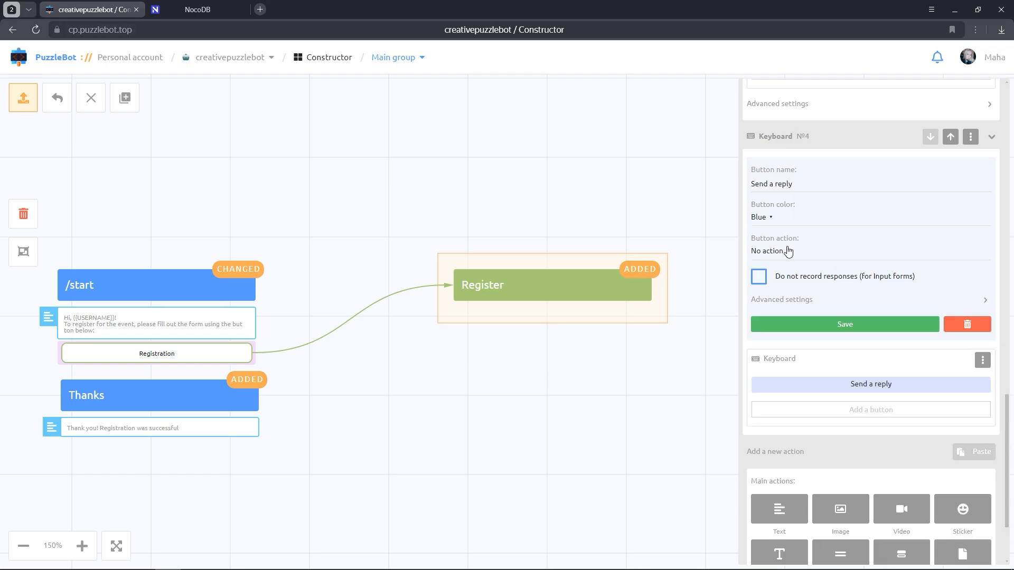
left_click(787, 251)
left_click(789, 293)
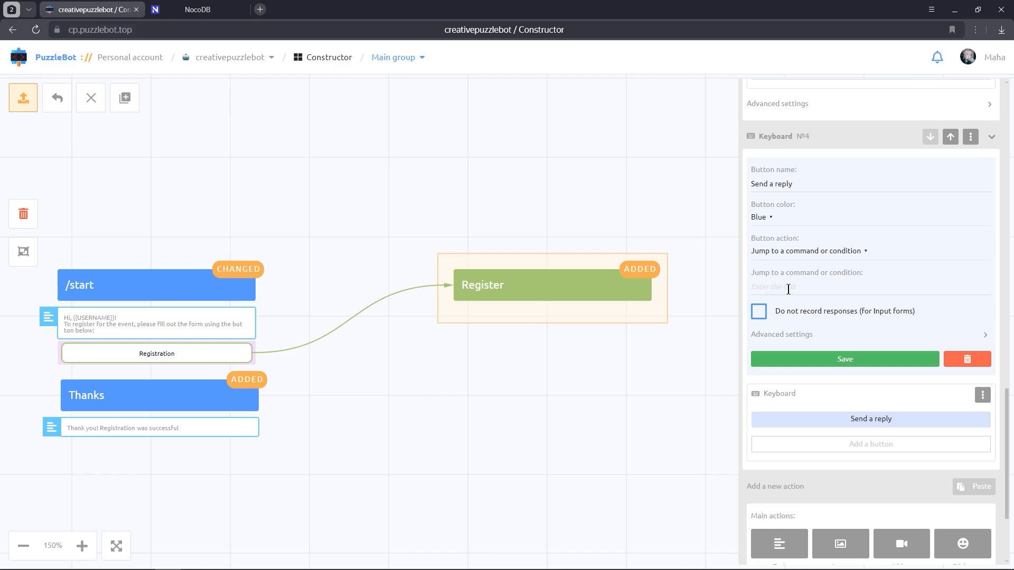
type("T")
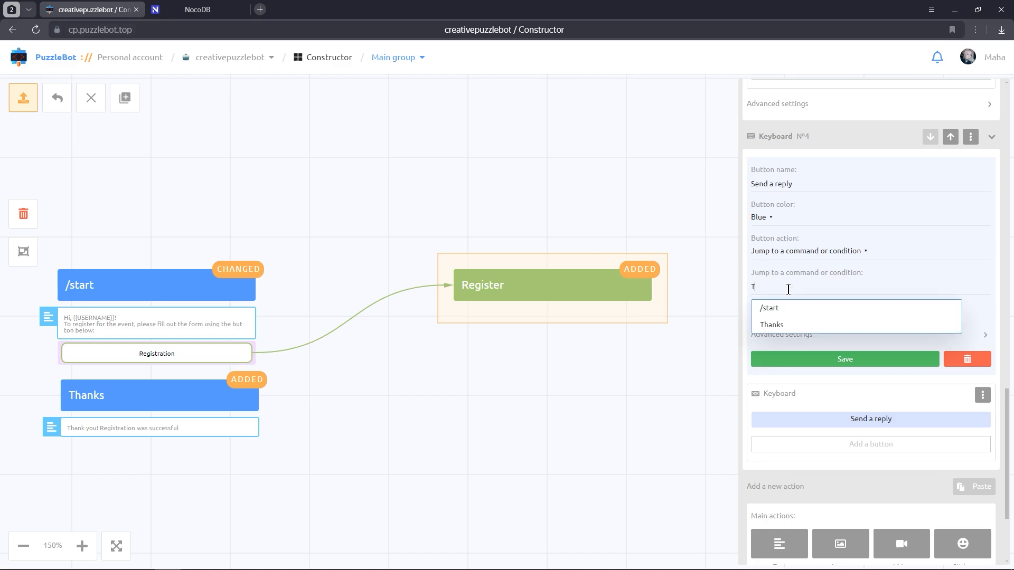
left_click(787, 325)
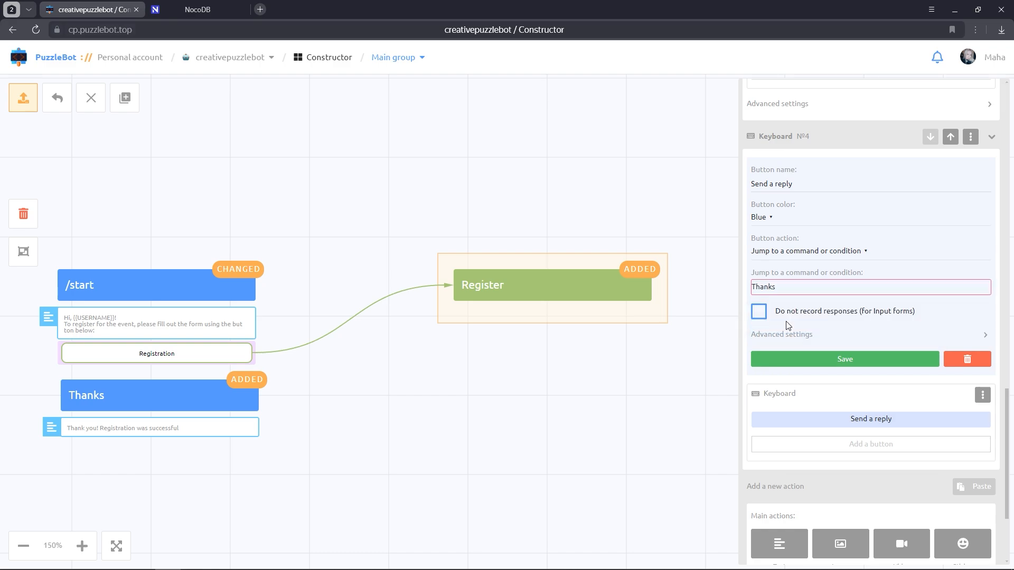
left_click(796, 358)
scroll(797, 356, "up", 10)
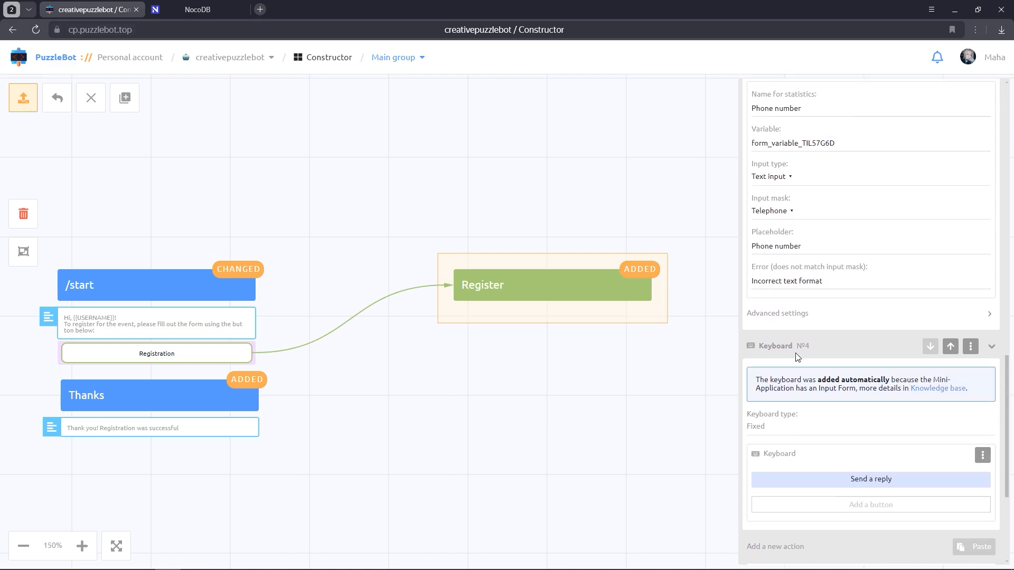
Add a NocoDB Create row action targeting Table-1 in the Base database
scroll(797, 356, "up", 10)
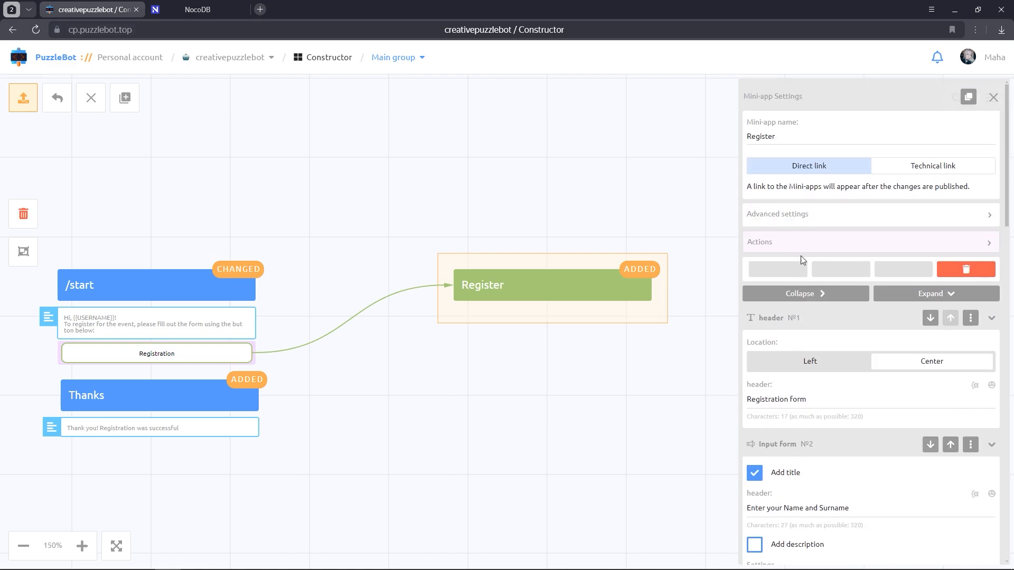
left_click(800, 373)
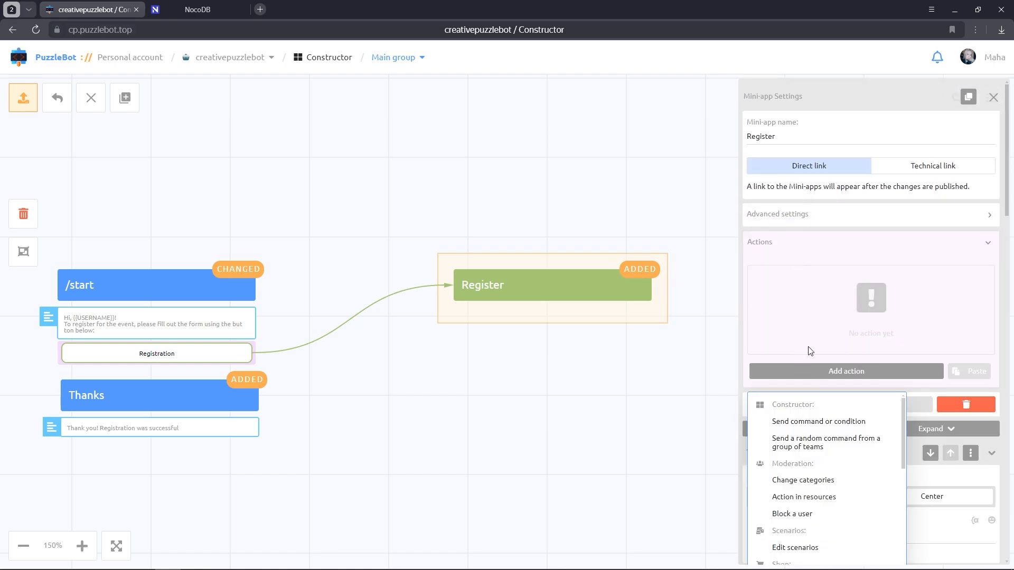
scroll(810, 349, "down", 6)
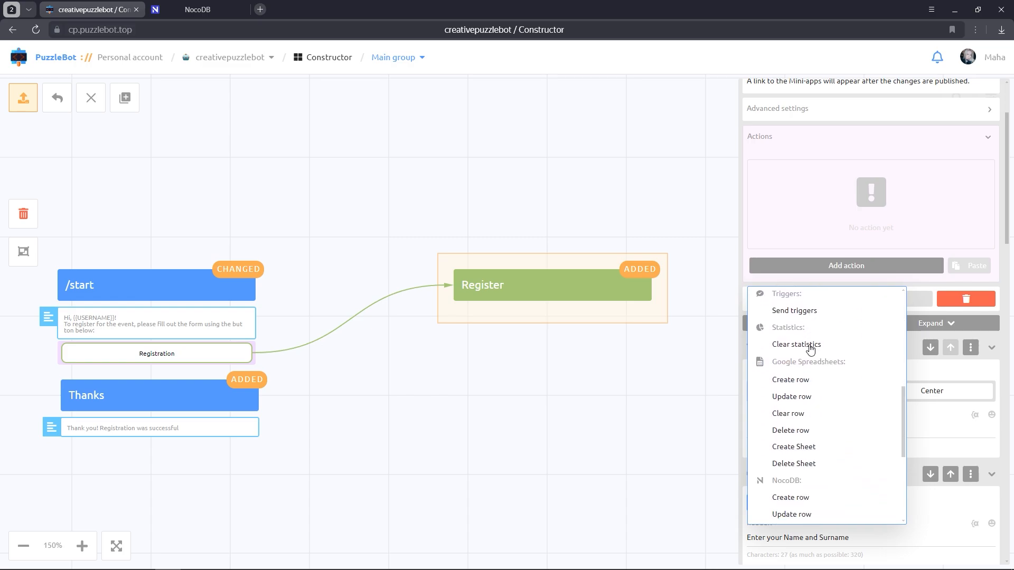
scroll(811, 349, "down", 3)
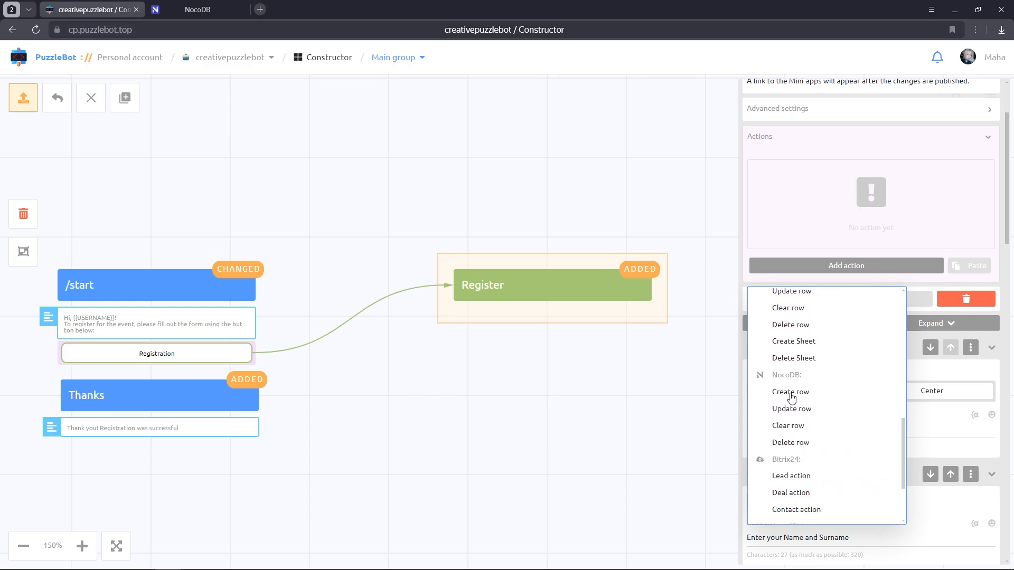
left_click(794, 394)
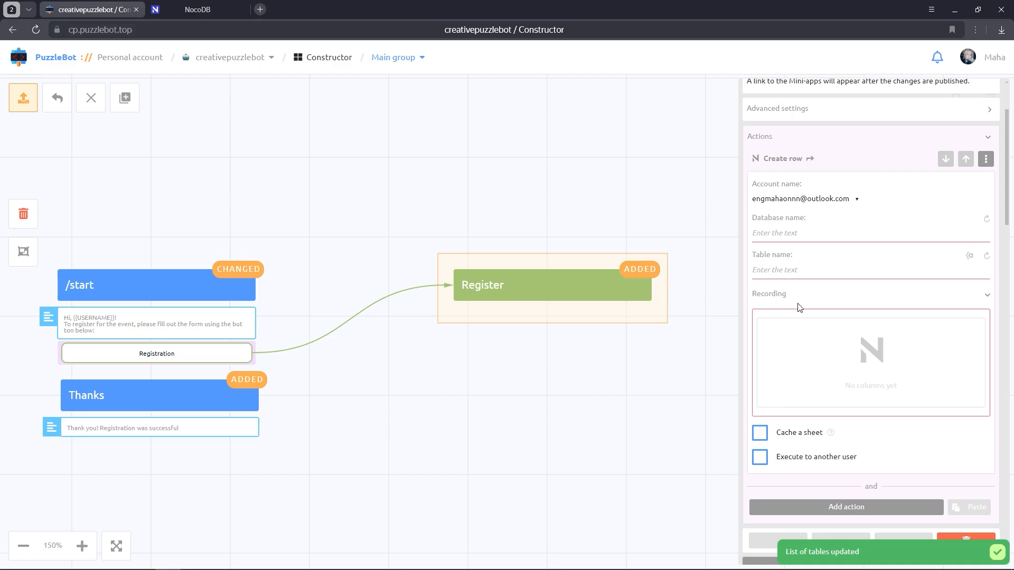
left_click(803, 233)
left_click(802, 256)
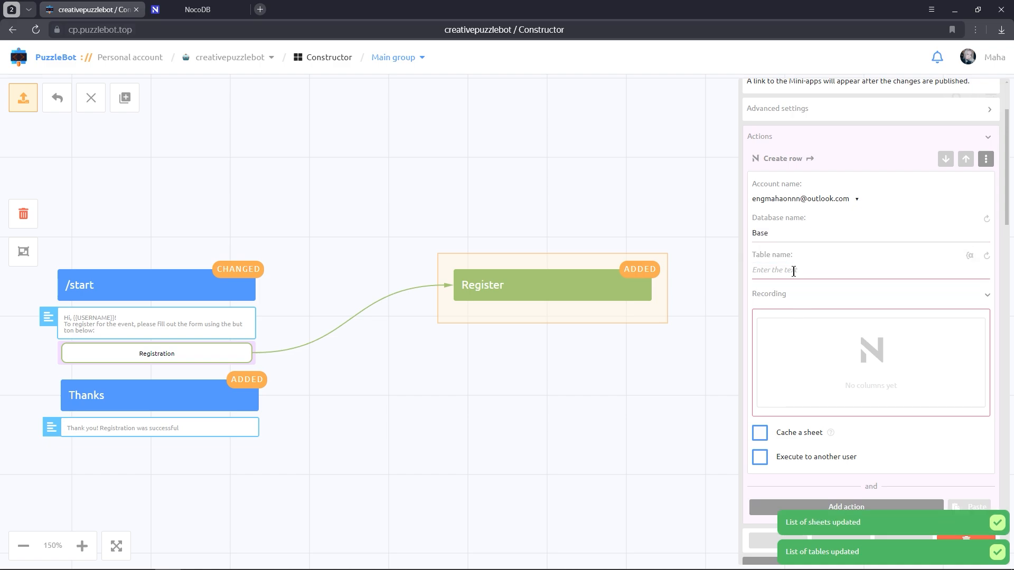
left_click(794, 270)
left_click(793, 290)
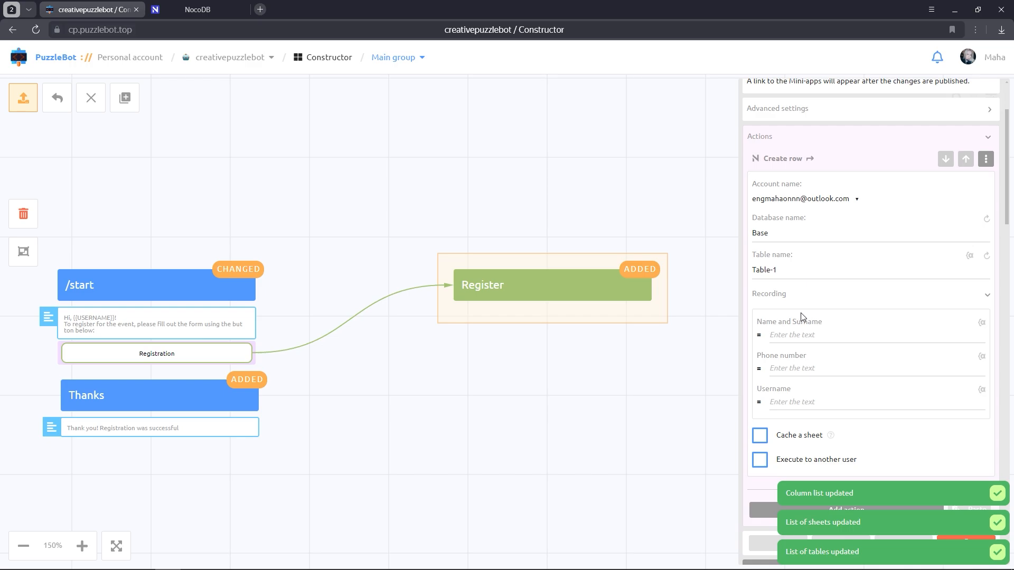
Fill the Name and Surname column with {{form_variable_9EHPXECZ}}
left_click(871, 329)
type("{{")
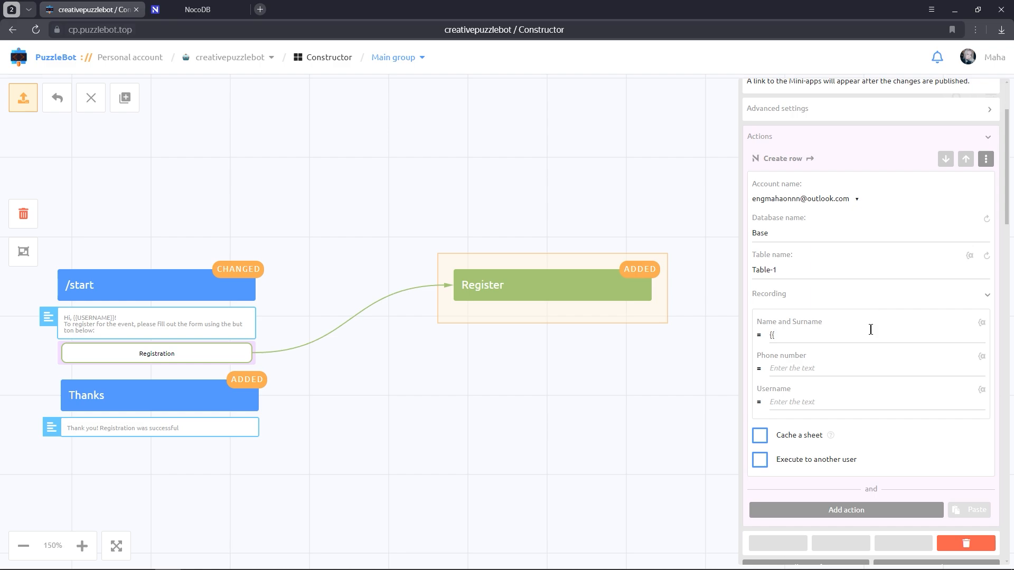
type("}}")
key("ctrl+v")
Copy the phone input's variable and fill the Phone number column with {{form_variable_TIL57G6D}}
scroll(871, 329, "down", 10)
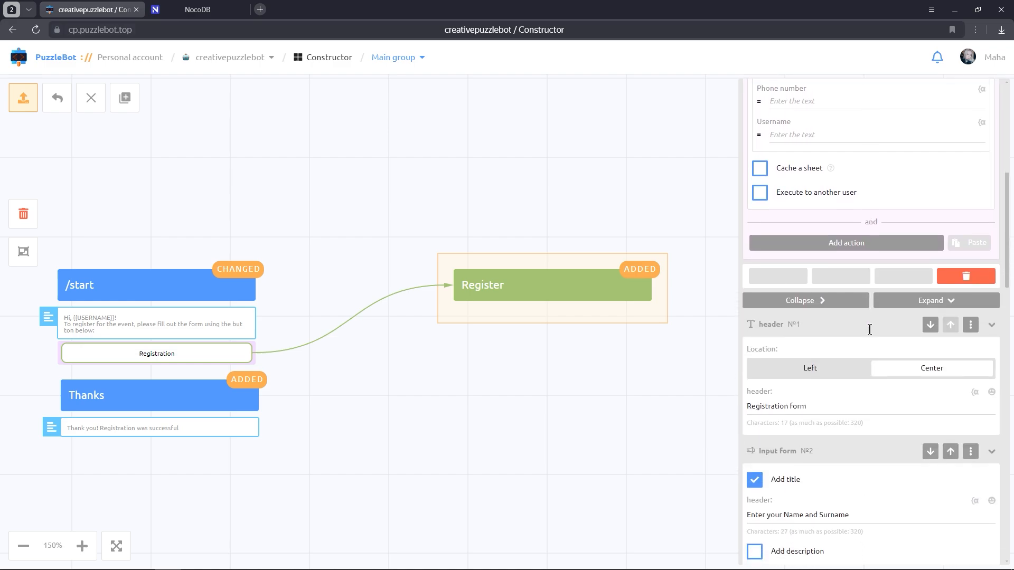
scroll(869, 329, "down", 6)
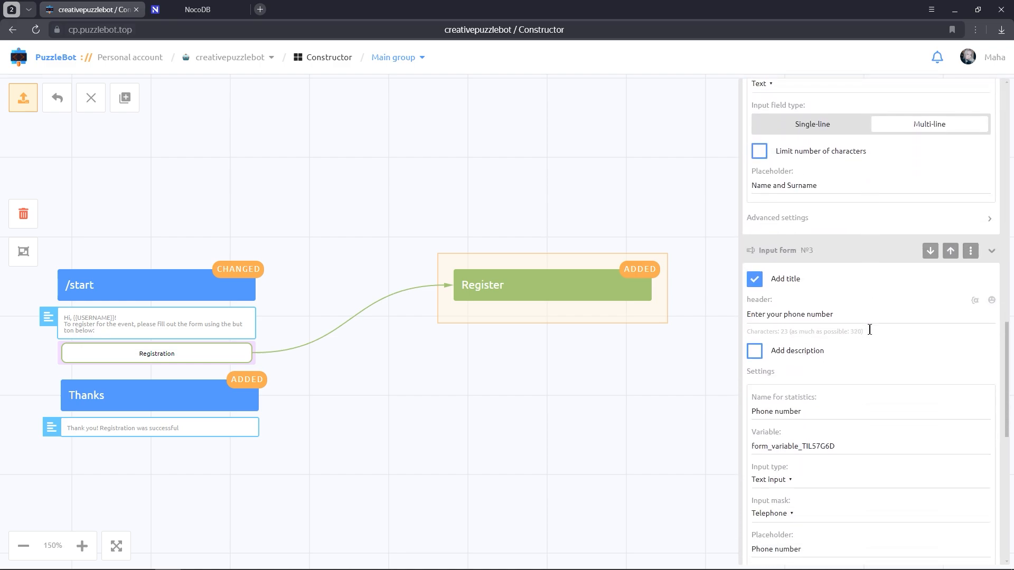
scroll(872, 334, "down", 3)
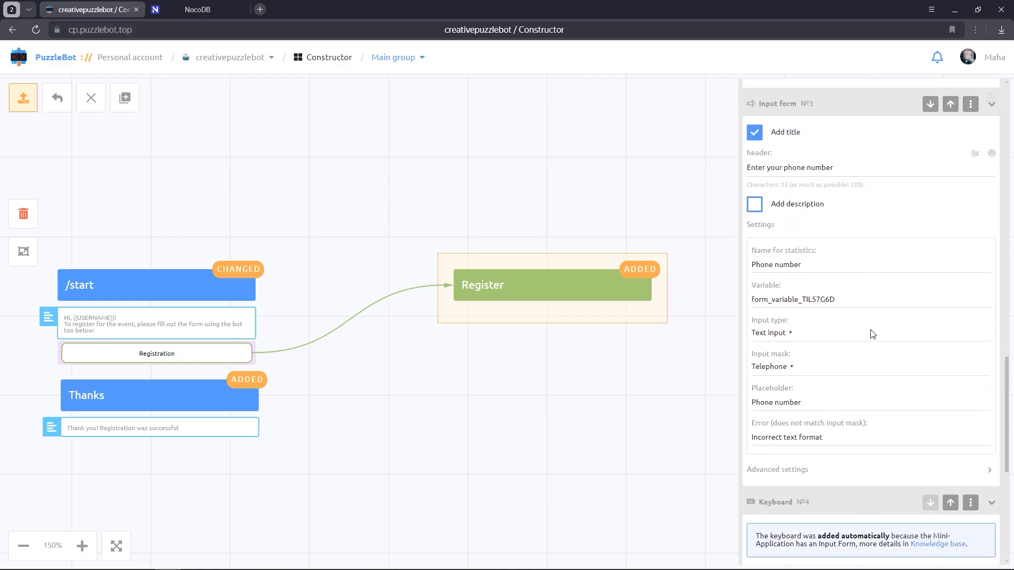
double_click(860, 288)
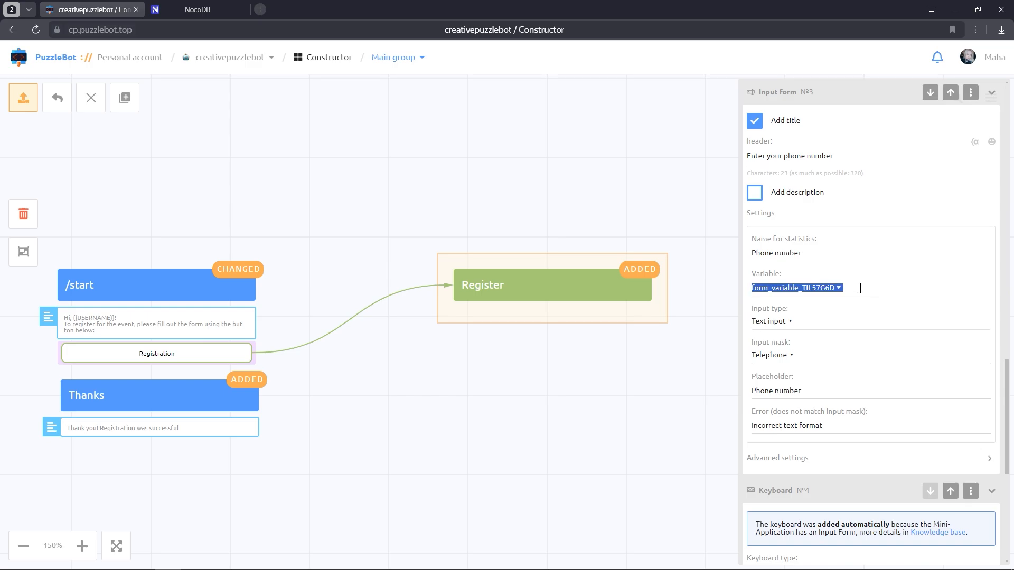
key("ctrl+c")
scroll(860, 288, "up", 18)
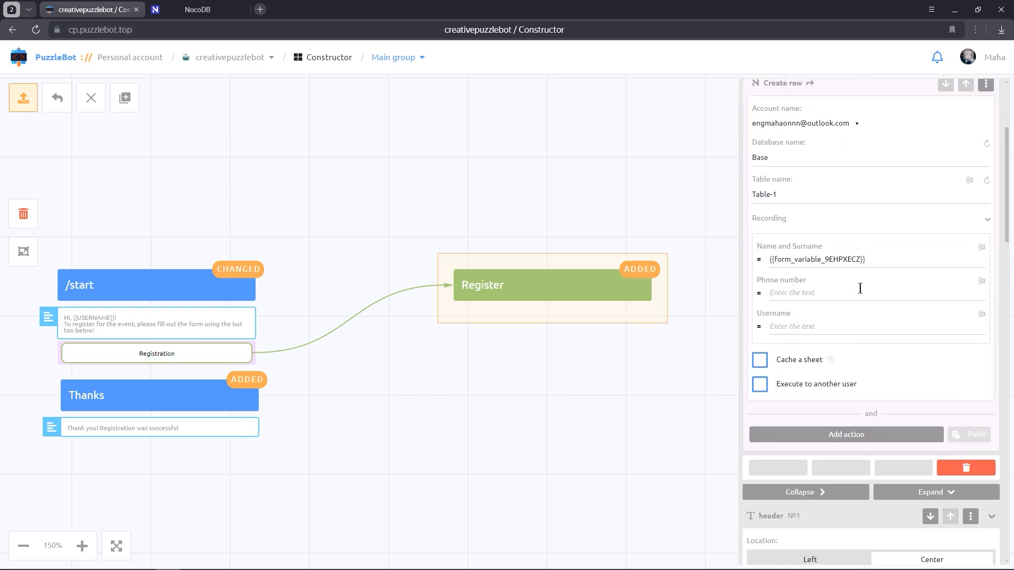
scroll(860, 288, "up", 2)
left_click(854, 368)
type("{{")
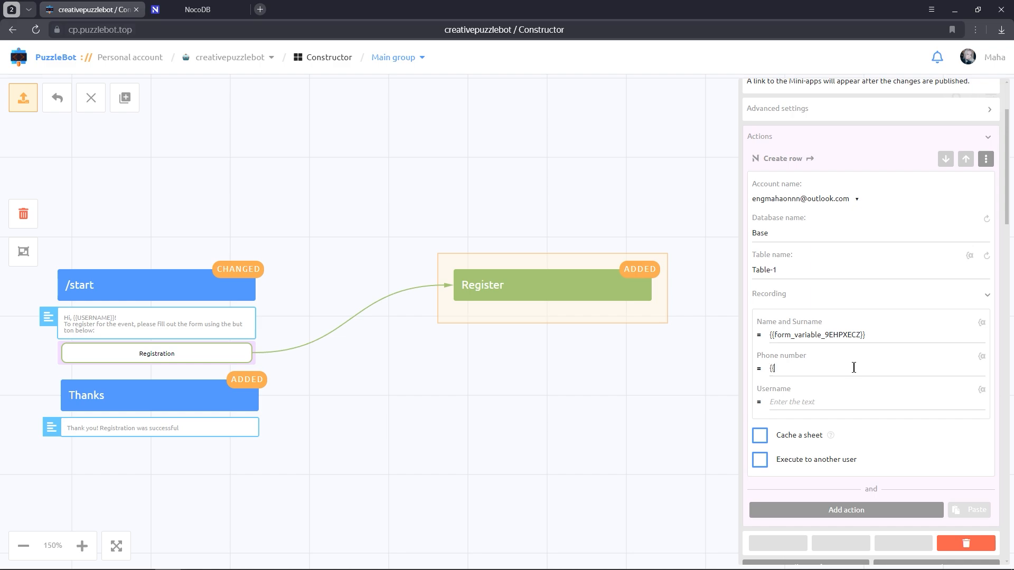
key("ctrl+v")
type("}}}")
Fill the Username column with the USERNAME_TEXT variable
left_click(981, 390)
type("usernam")
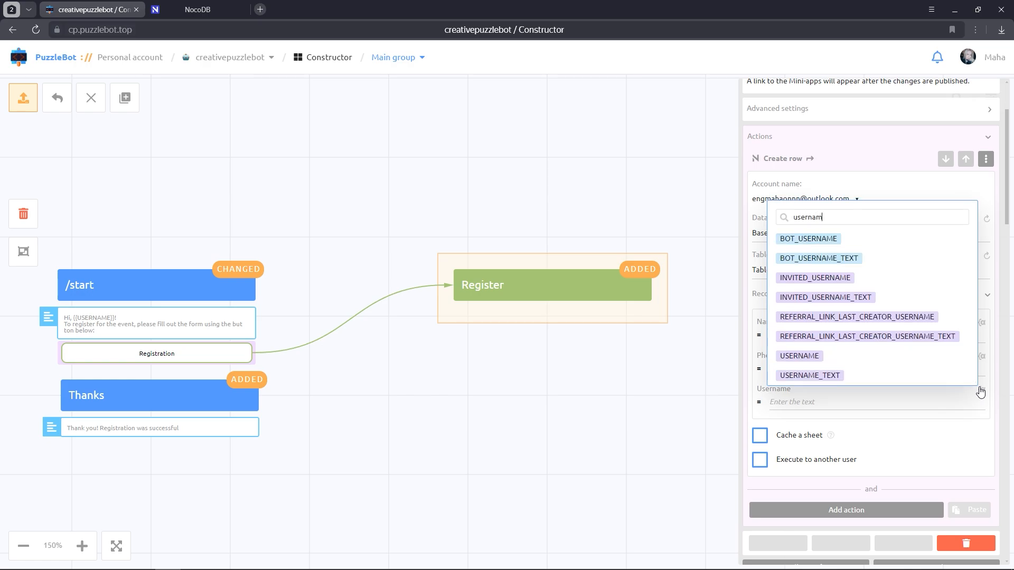
type("e_text")
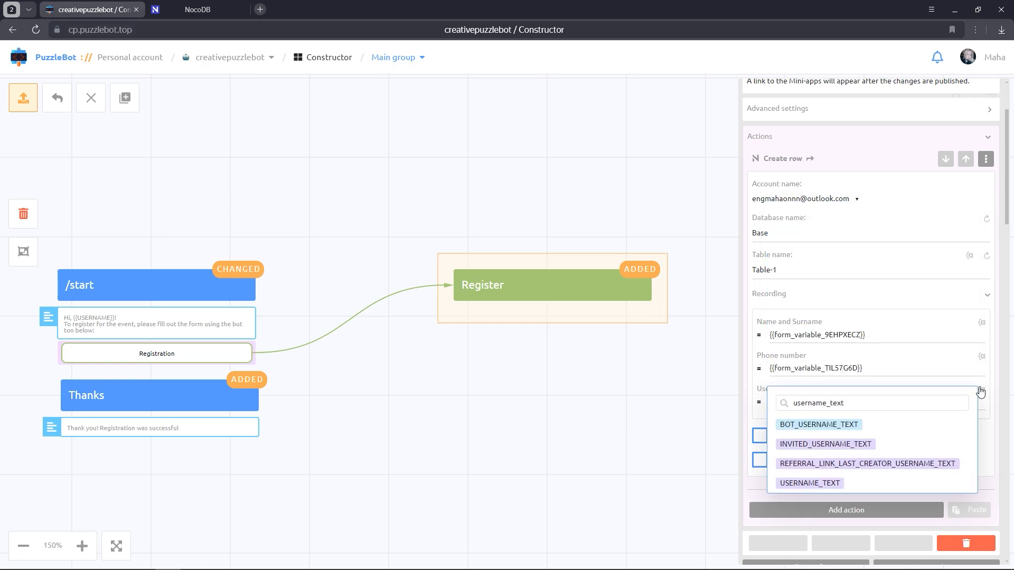
left_click(834, 483)
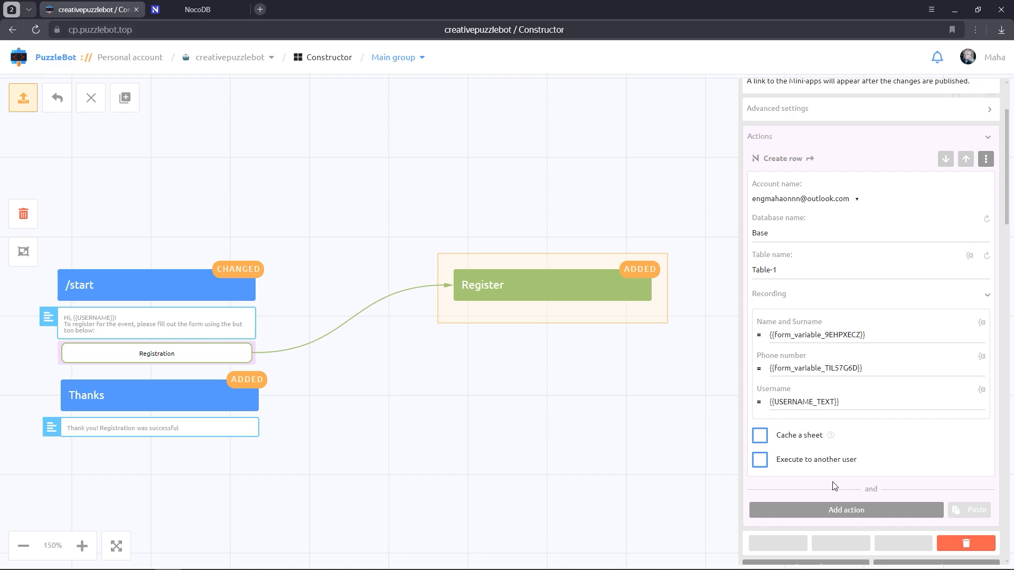
Close the mini-app settings and apply all changes in the Main group
left_click(582, 406)
left_click(23, 108)
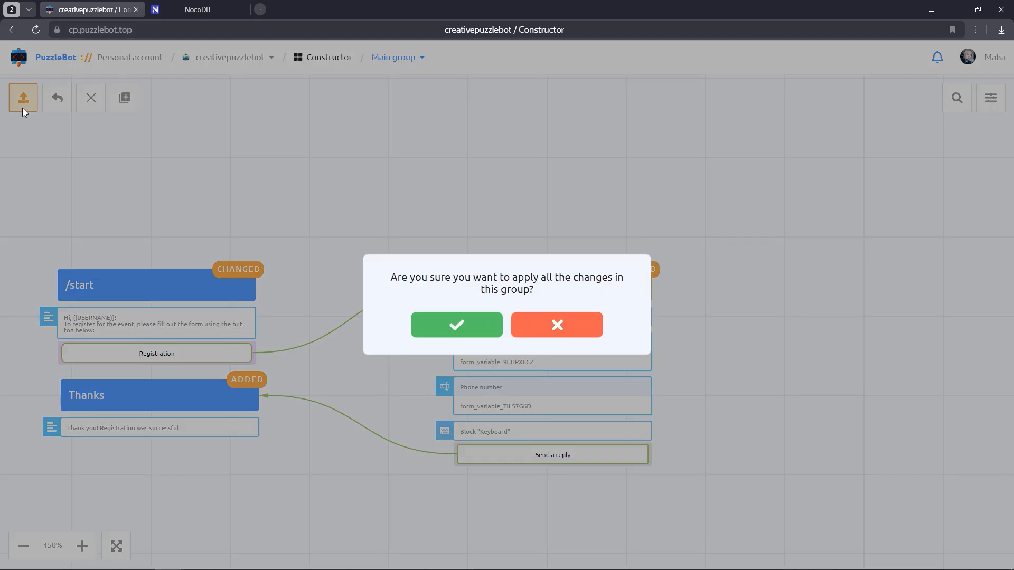
left_click(420, 321)
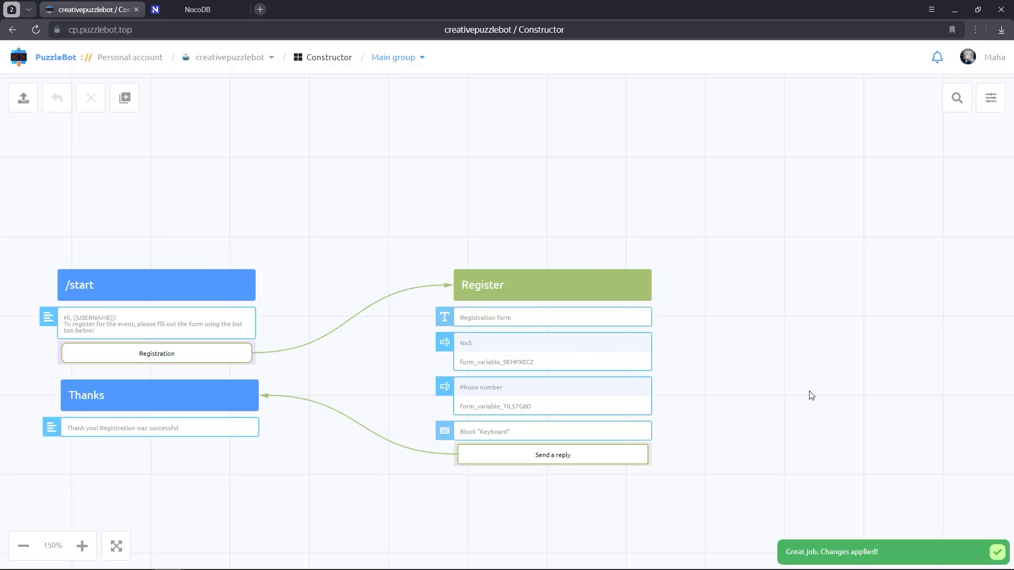
Start the chat with creativepuzzlebot and launch its Registration mini-app
left_click(995, 552)
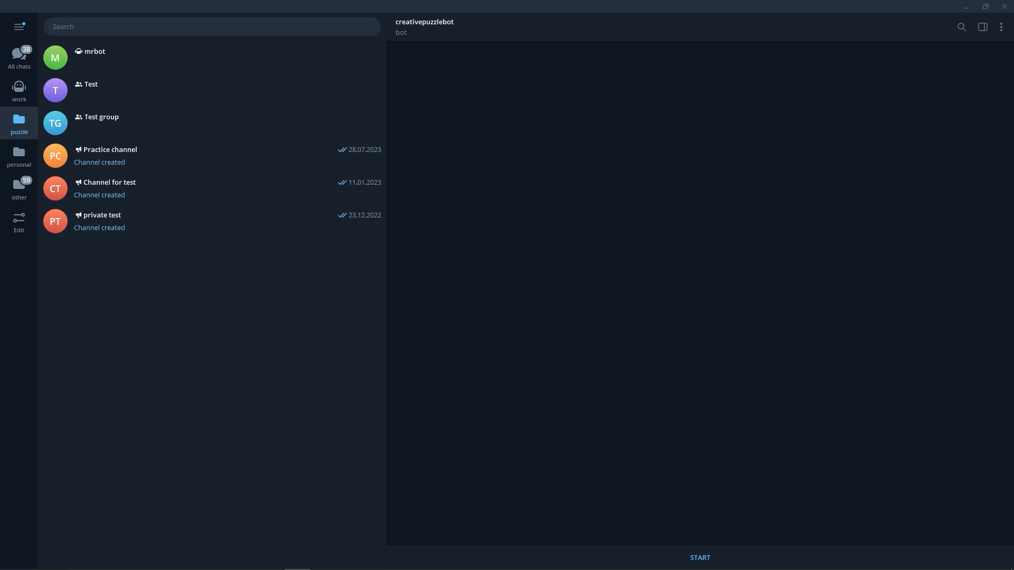
left_click(720, 552)
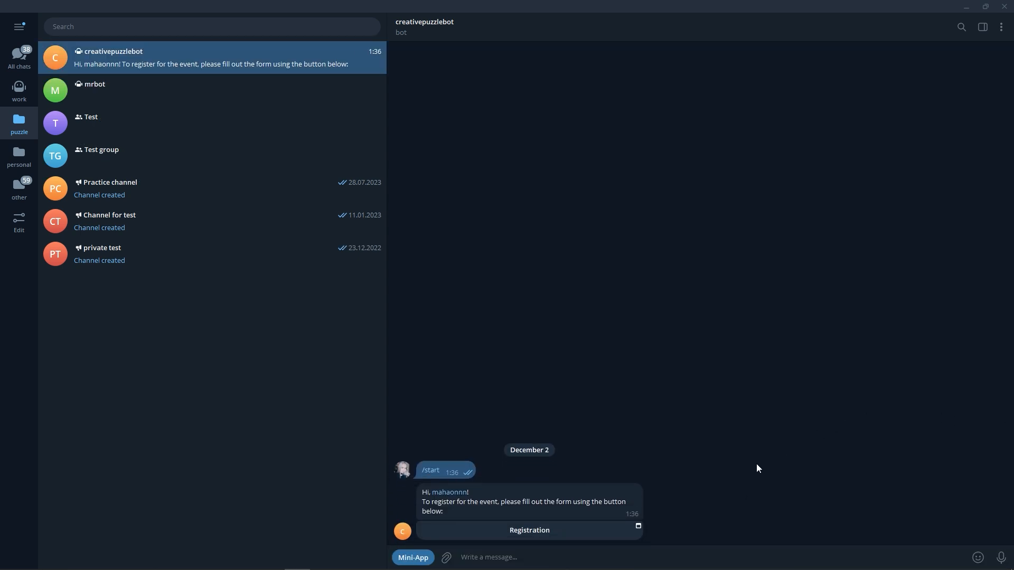
left_click(614, 532)
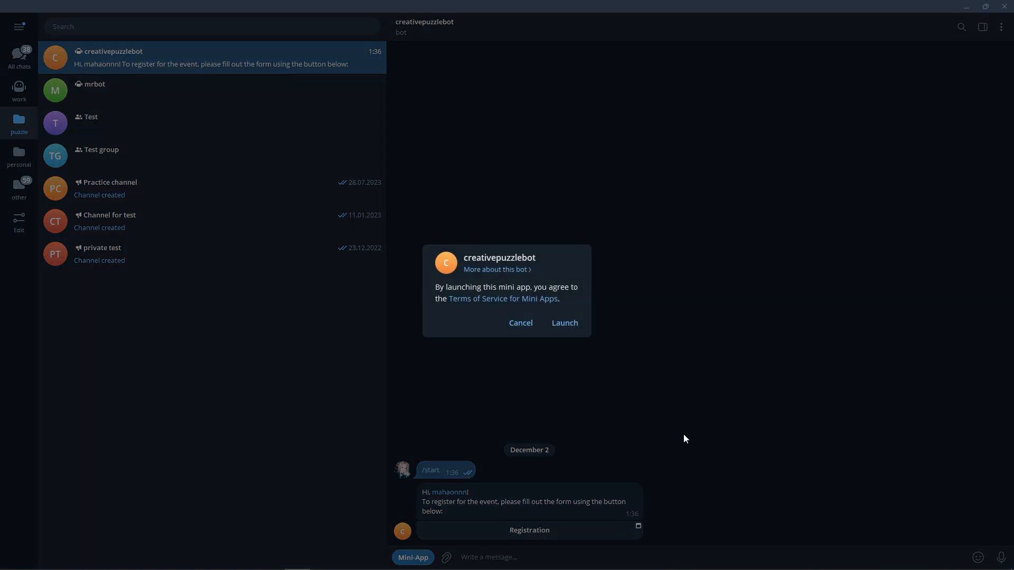
left_click(577, 323)
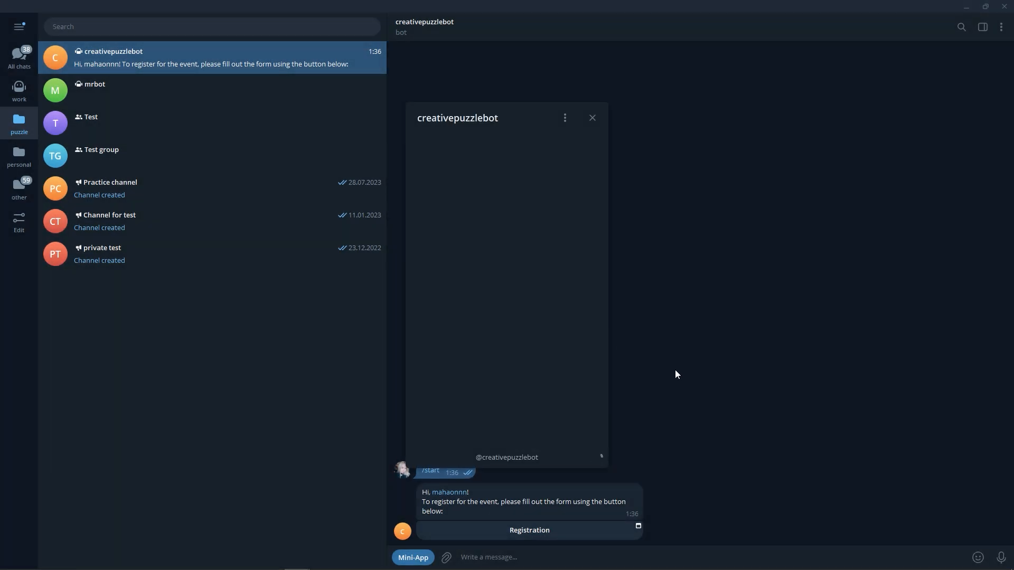
Enter a test name and phone number in the form and submit it
left_click(544, 198)
type("M")
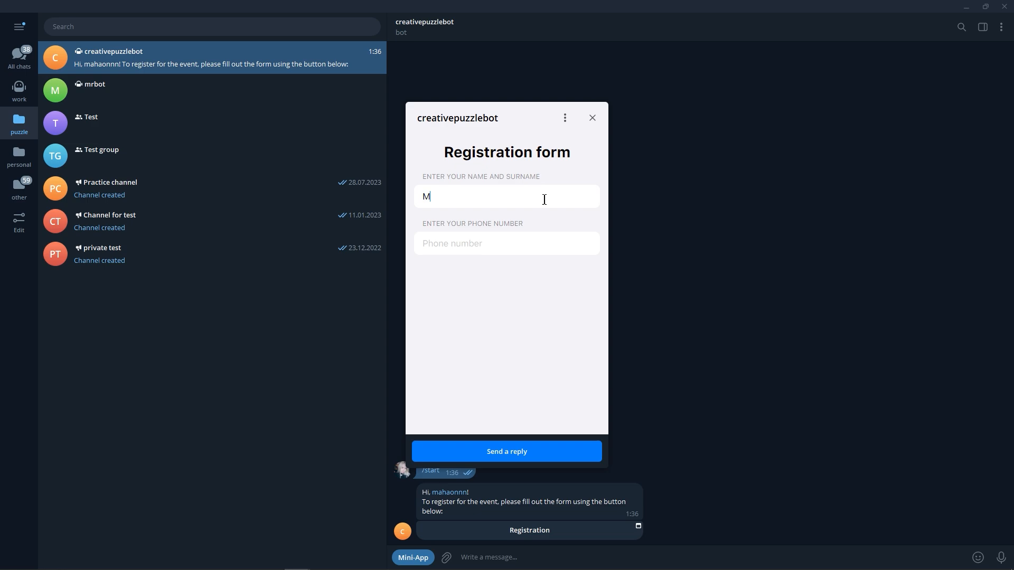
type("arie J")
left_click(535, 243)
left_click(545, 444)
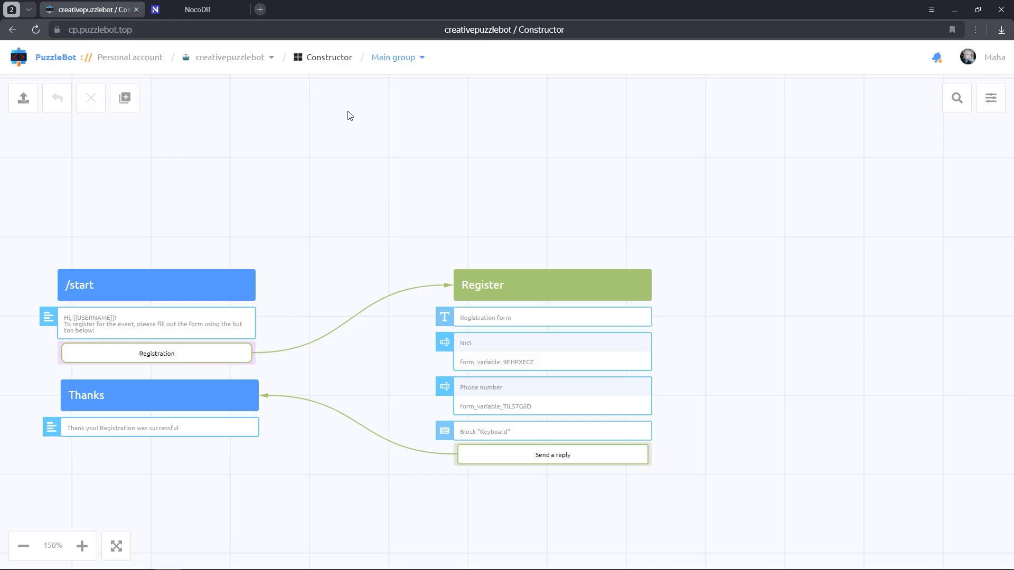
Switch to NocoDB and open Table-1 from the dashboard to view the new record
left_click(201, 10)
left_click(38, 58)
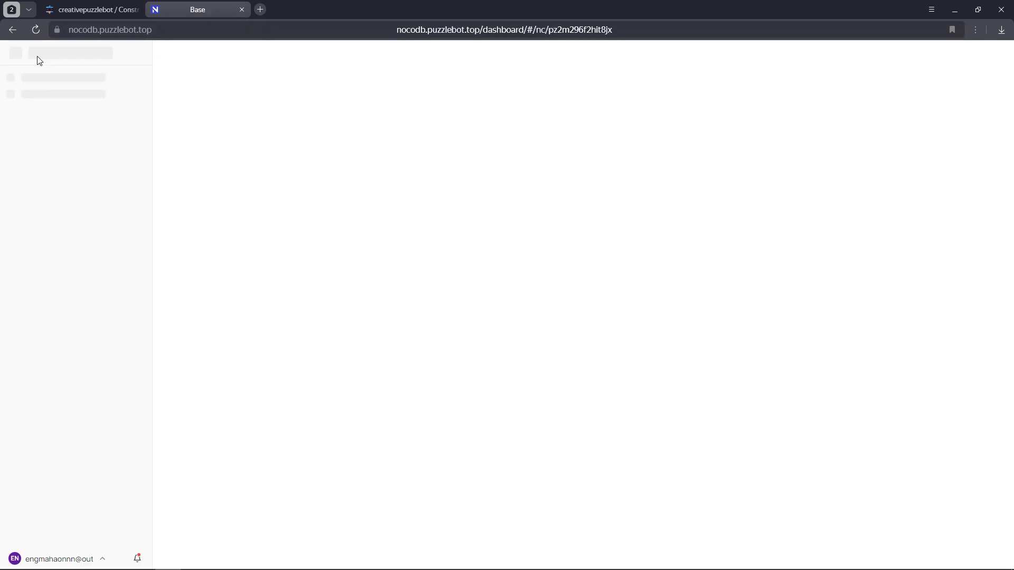
left_click(220, 219)
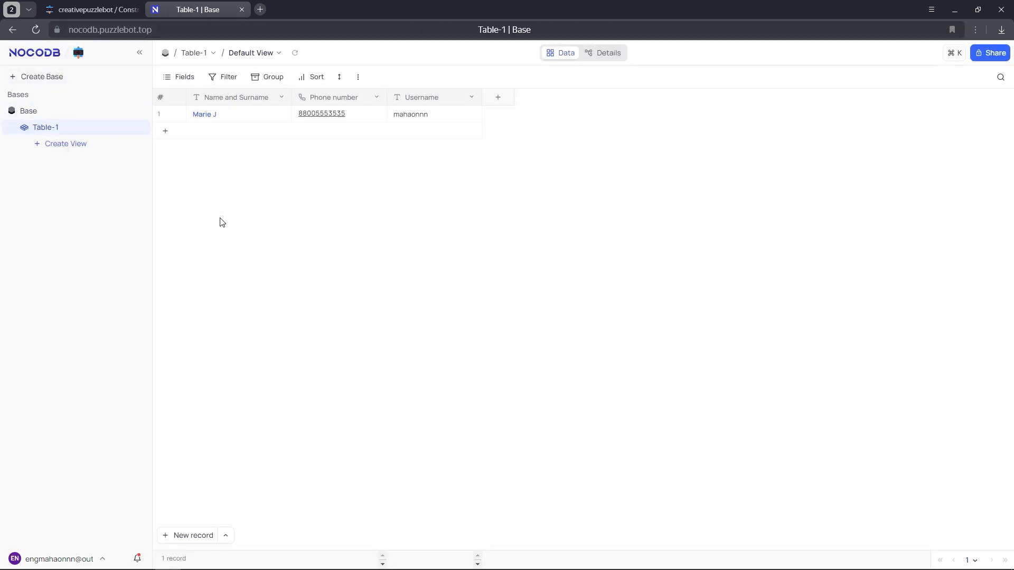